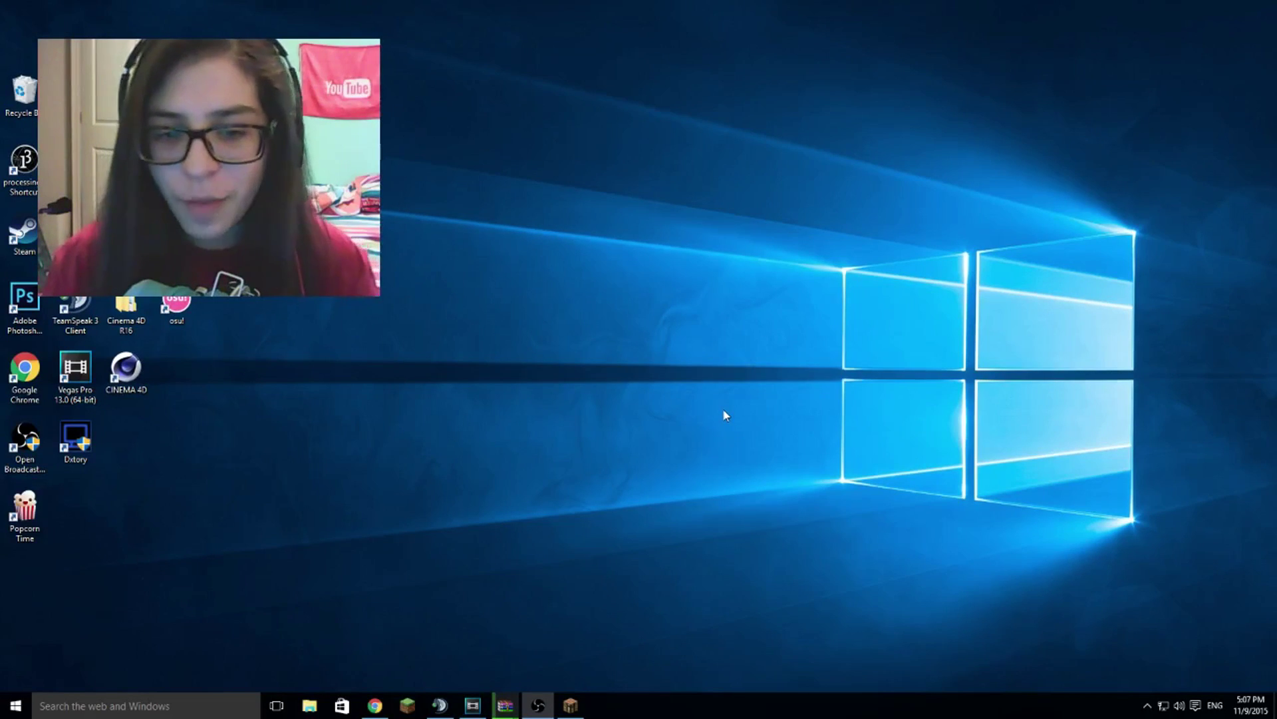
- Minimize the Minecraft window and move the OBS Settings dialog up and to the right
{"action": "left_click", "coordinate": [573, 704]}
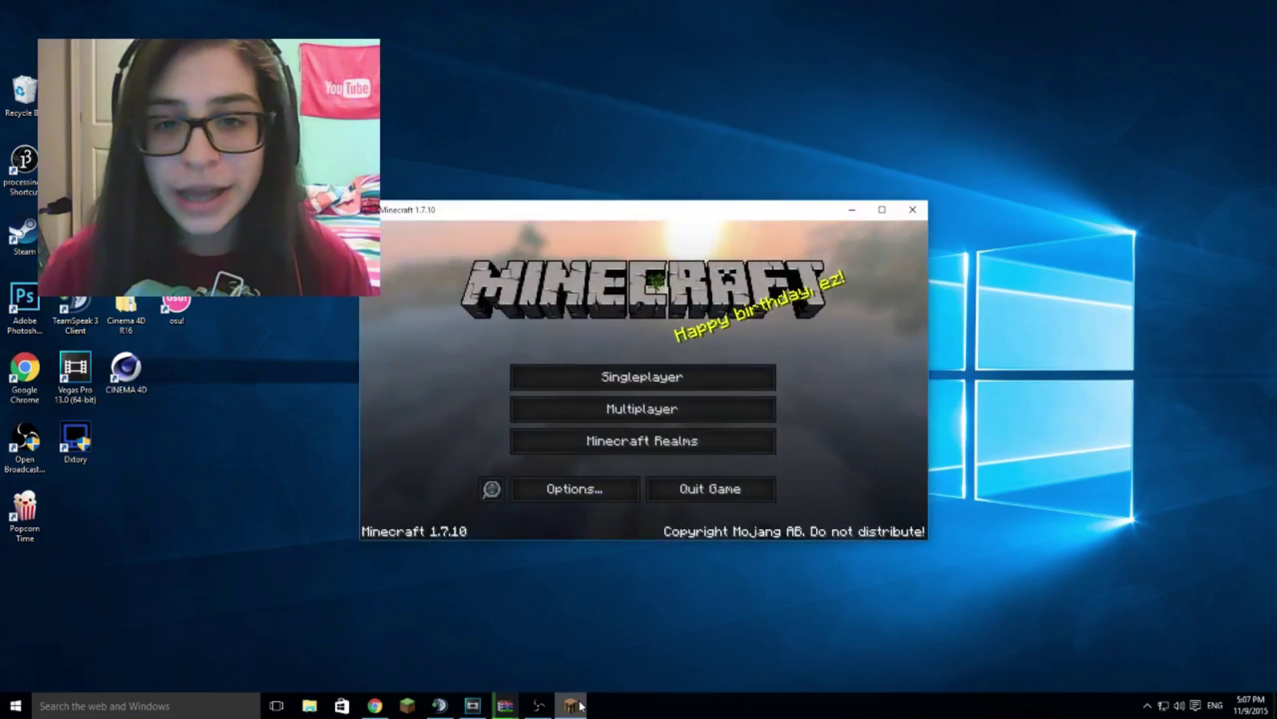
{"action": "left_click", "coordinate": [580, 705]}
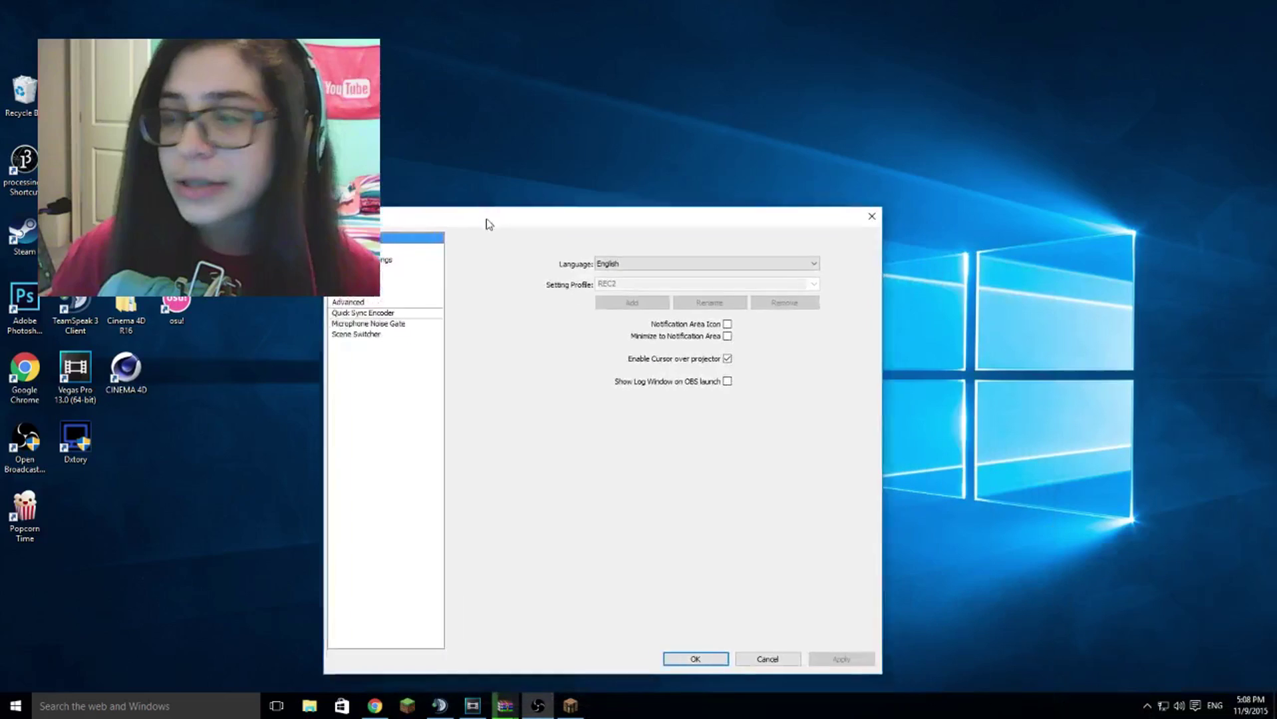
{"action": "left_click_drag", "start_coordinate": [485, 220], "coordinate": [669, 119]}
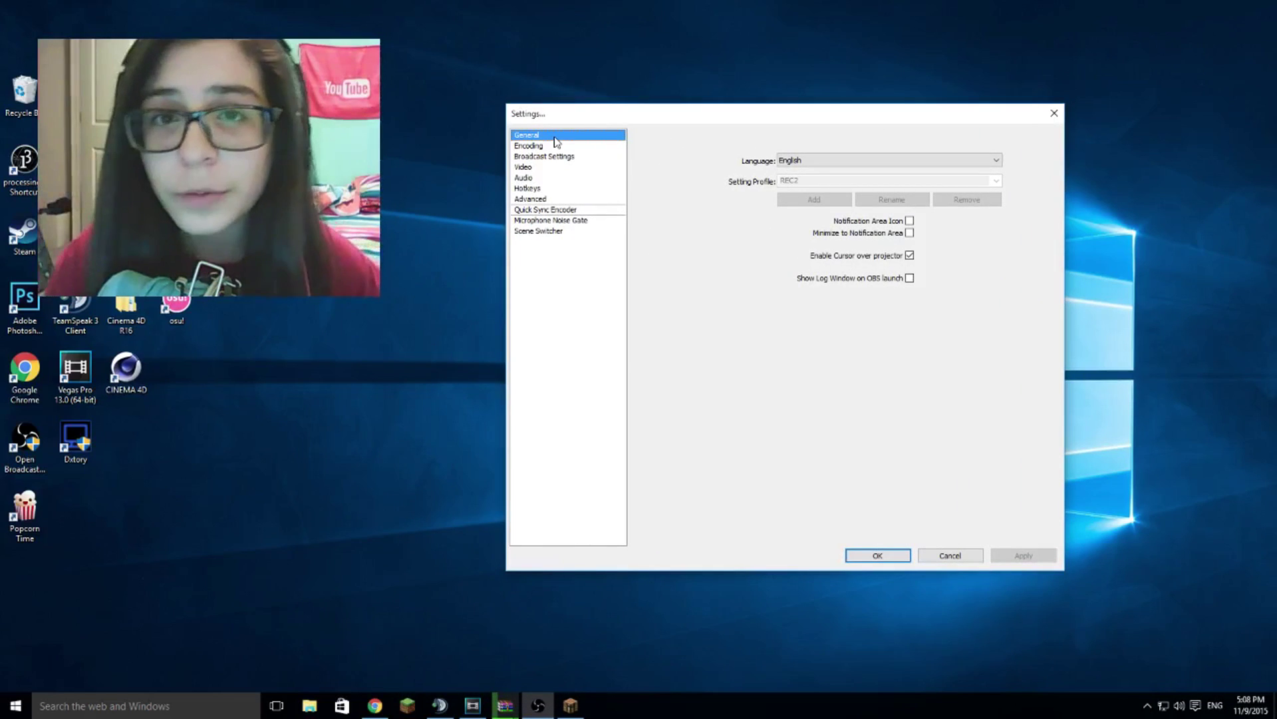
- Close Settings, centre the OBS main window, and hide it to show the desktop
{"action": "left_click", "coordinate": [1055, 113]}
{"action": "left_click_drag", "start_coordinate": [1171, 266], "coordinate": [790, 229]}
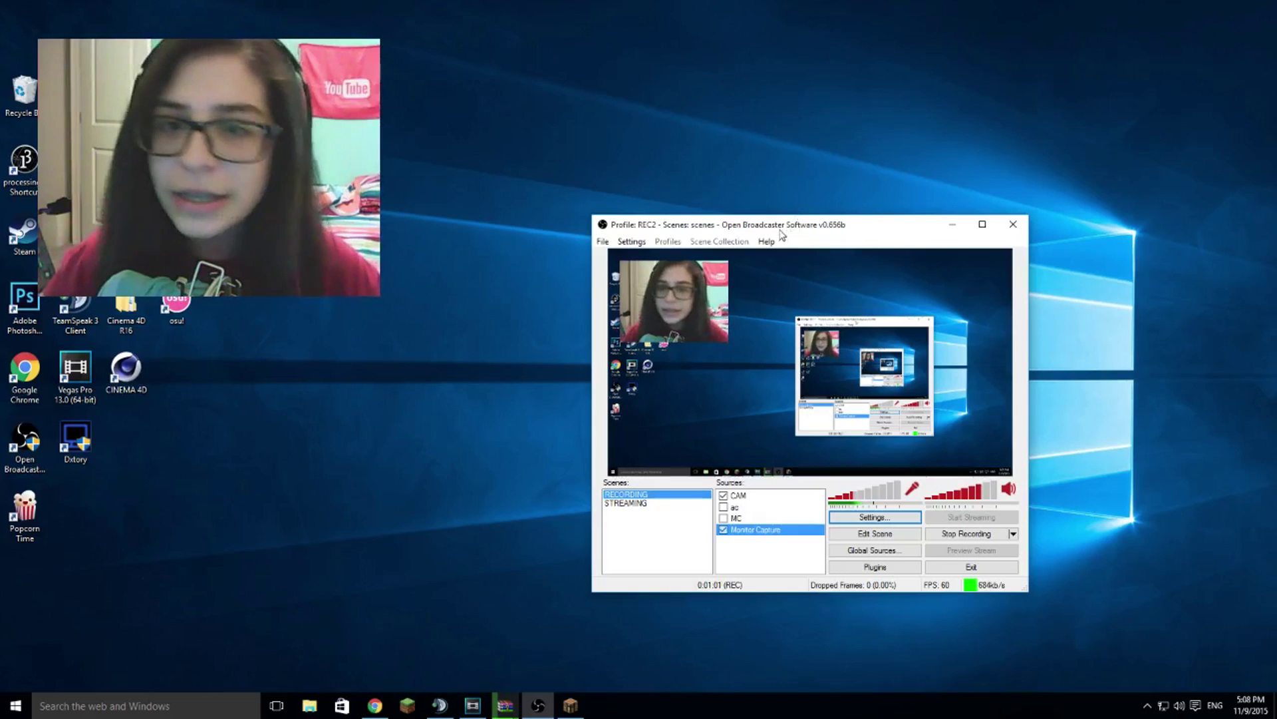
{"action": "key", "text": "super+d"}
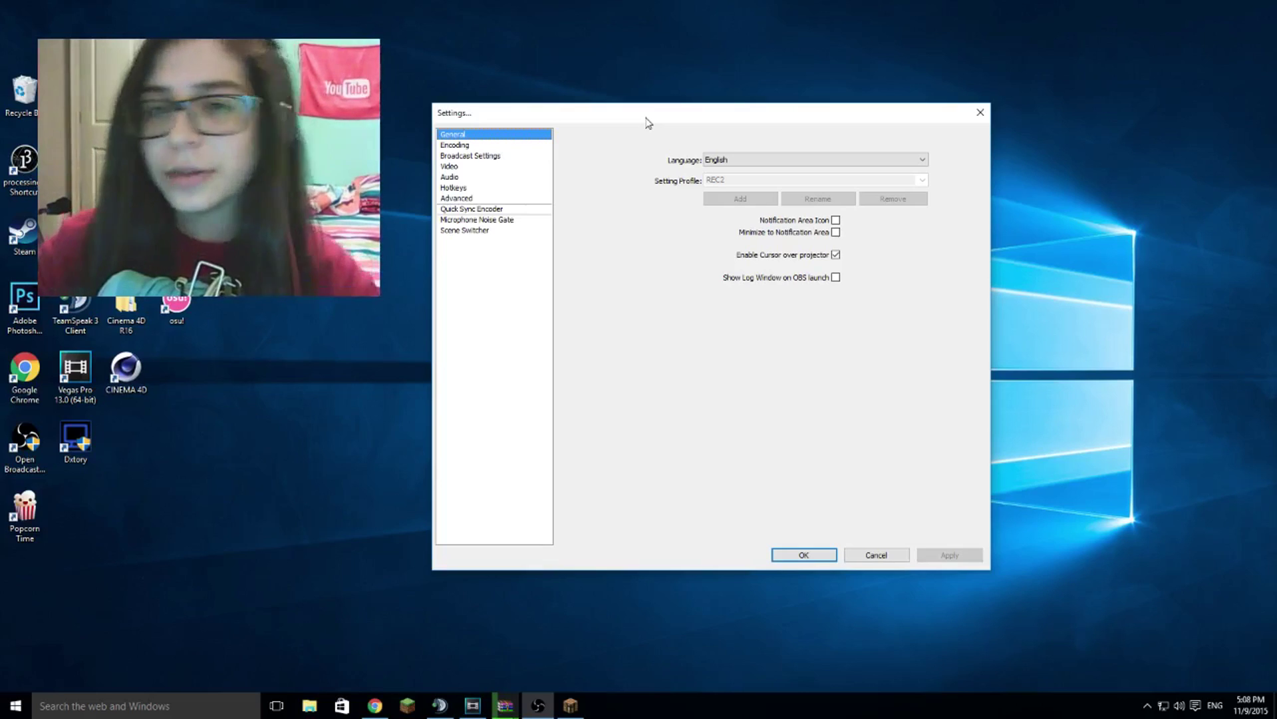
- Review the Encoding settings, then view Broadcast Settings with File Output Only and rec.mp4
{"action": "left_click", "coordinate": [483, 146]}
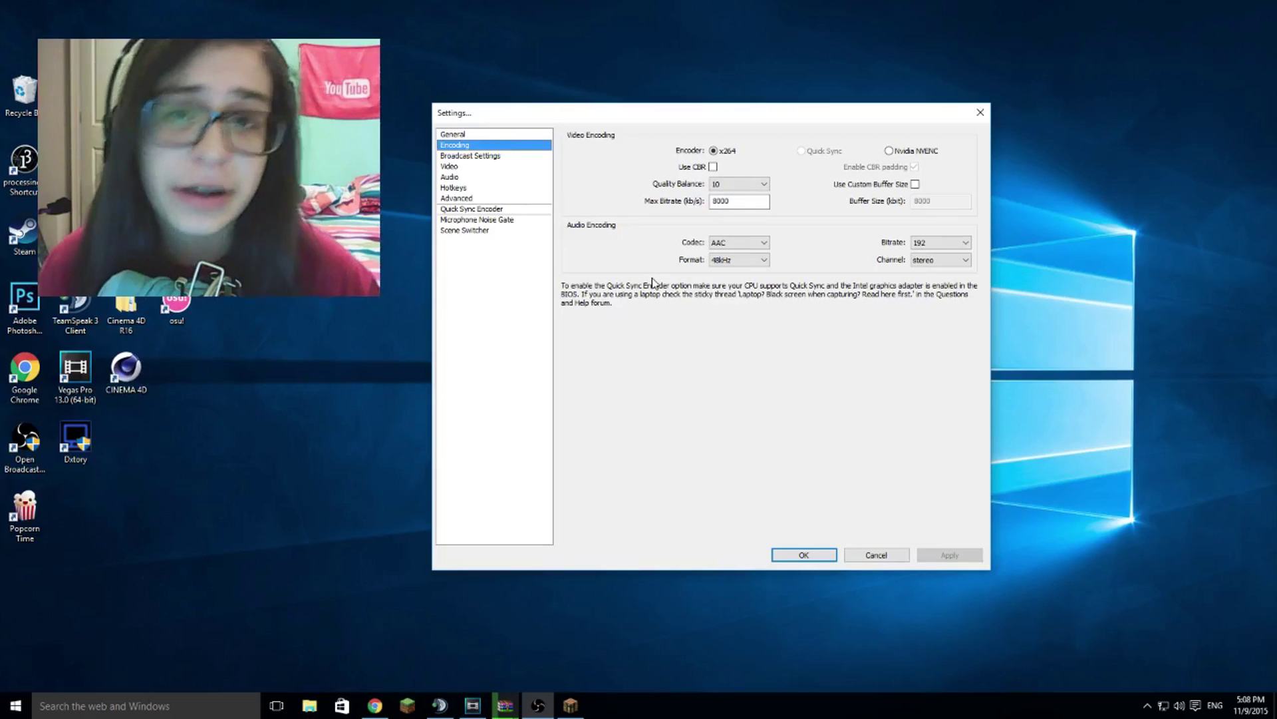
{"action": "left_click", "coordinate": [514, 157]}
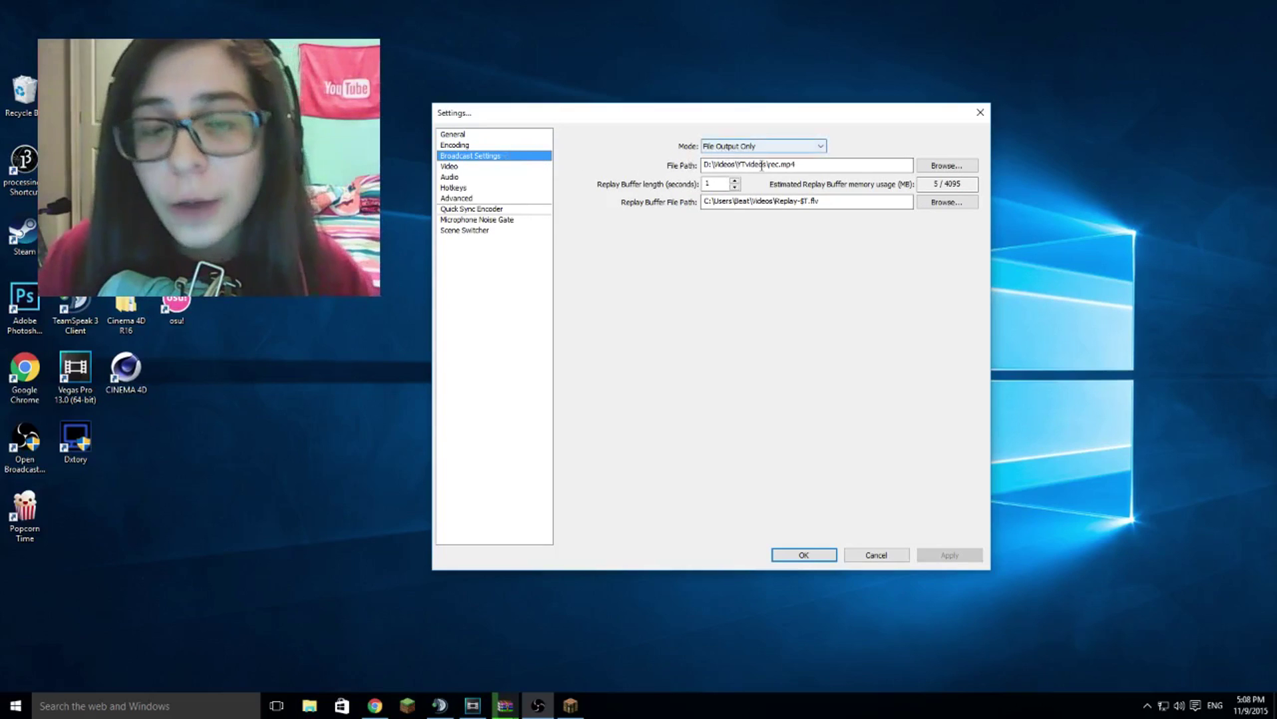
{"action": "left_click", "coordinate": [802, 149]}
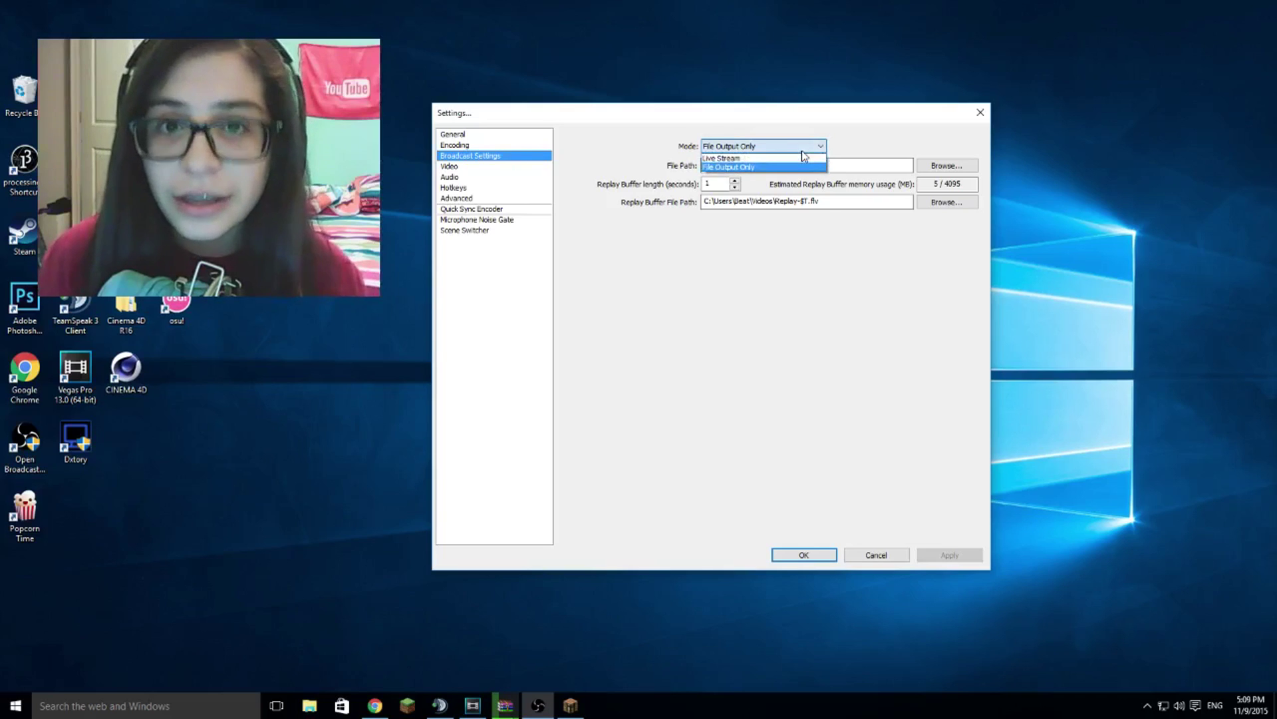
{"action": "left_click", "coordinate": [764, 265]}
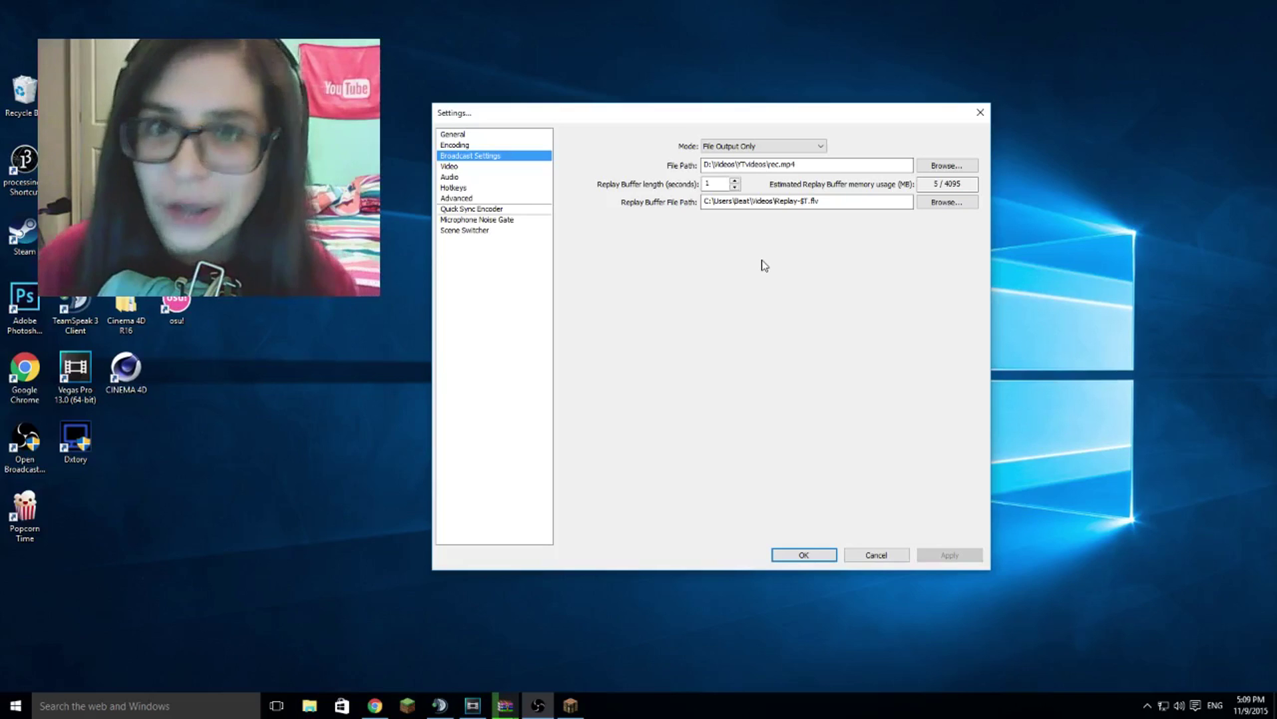
{"action": "mouse_move", "coordinate": [709, 170]}
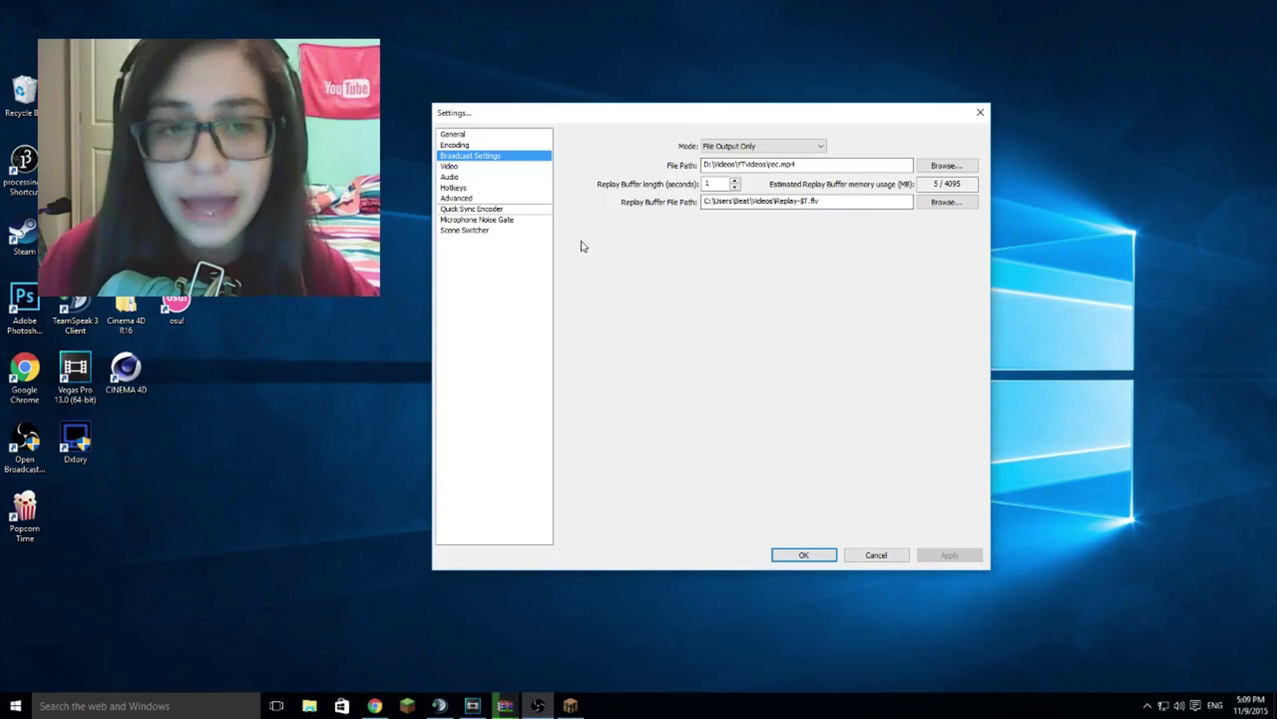
- On the Video page, keep the NVIDIA GeForce GTX 970 adapter and downscale at None (1280x720)
{"action": "left_click", "coordinate": [529, 166]}
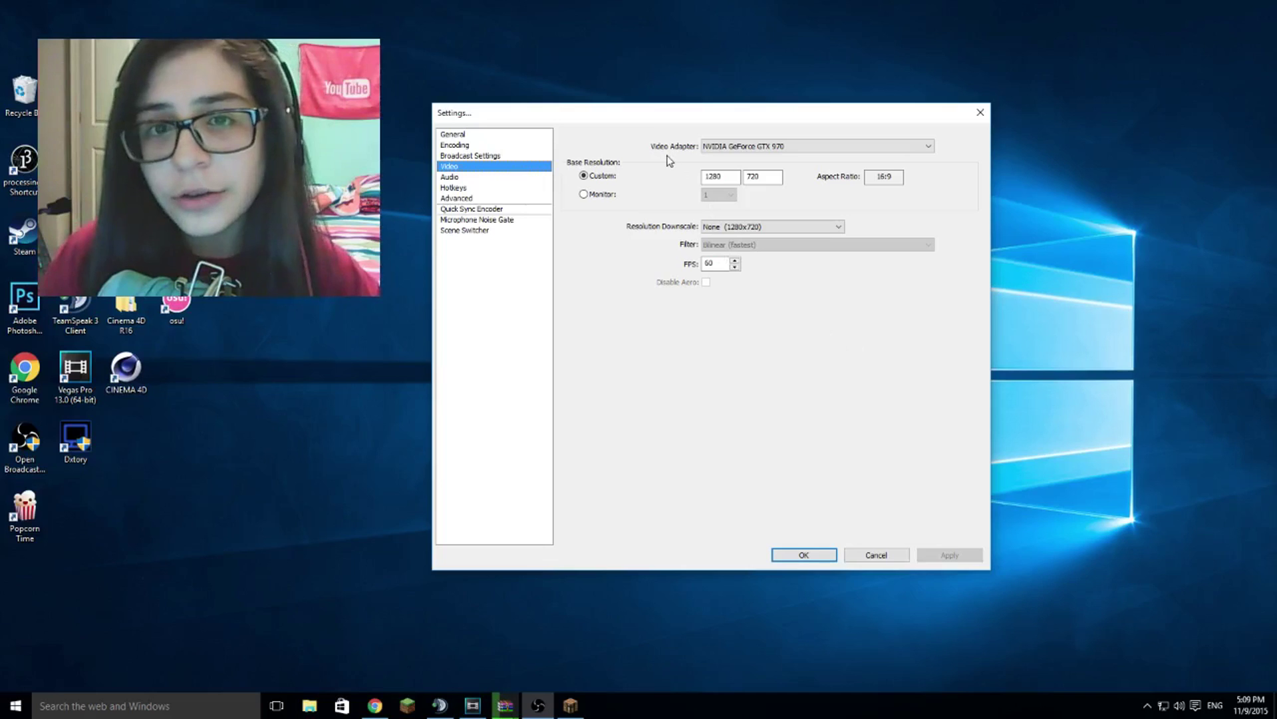
{"action": "left_click", "coordinate": [885, 146]}
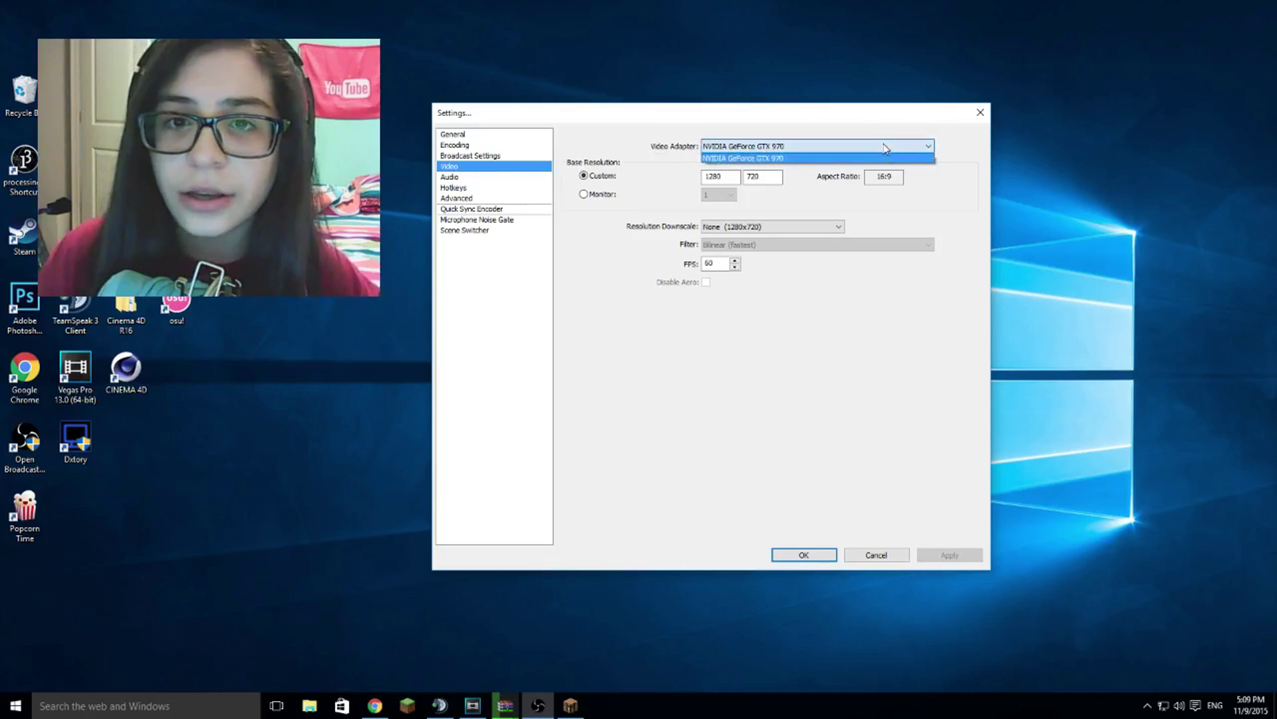
{"action": "left_click", "coordinate": [881, 157]}
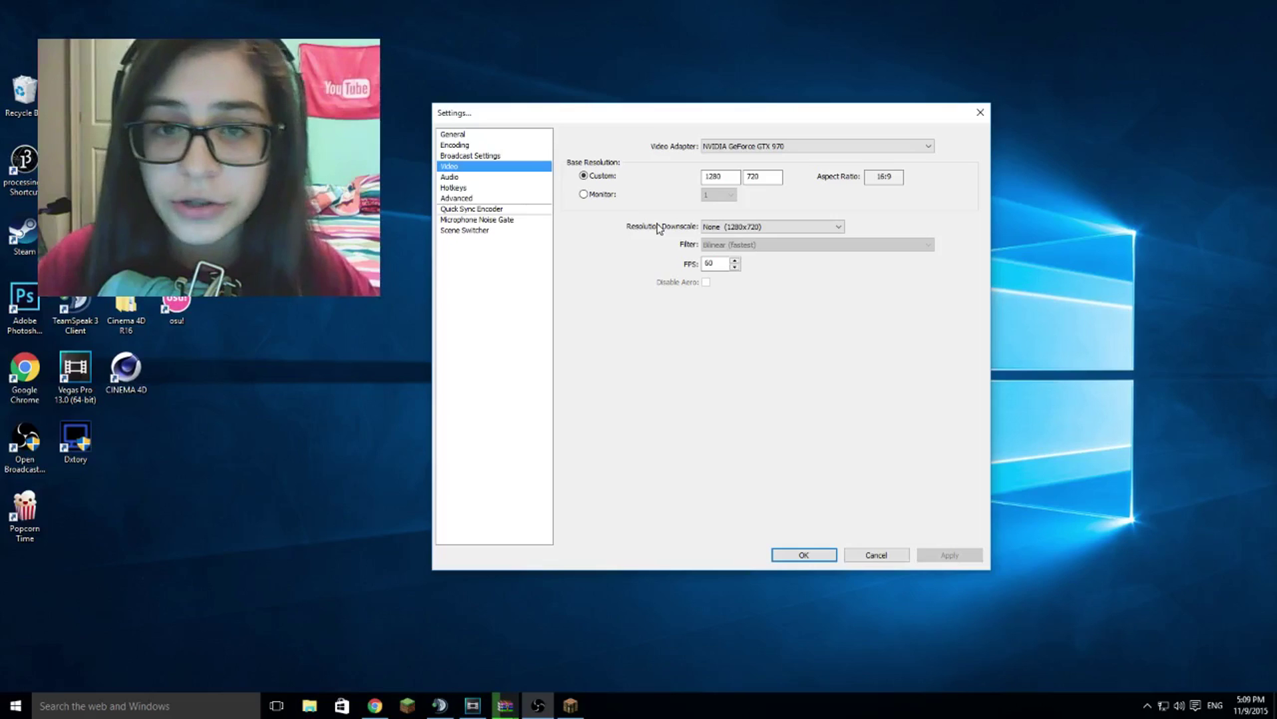
{"action": "left_click", "coordinate": [757, 227]}
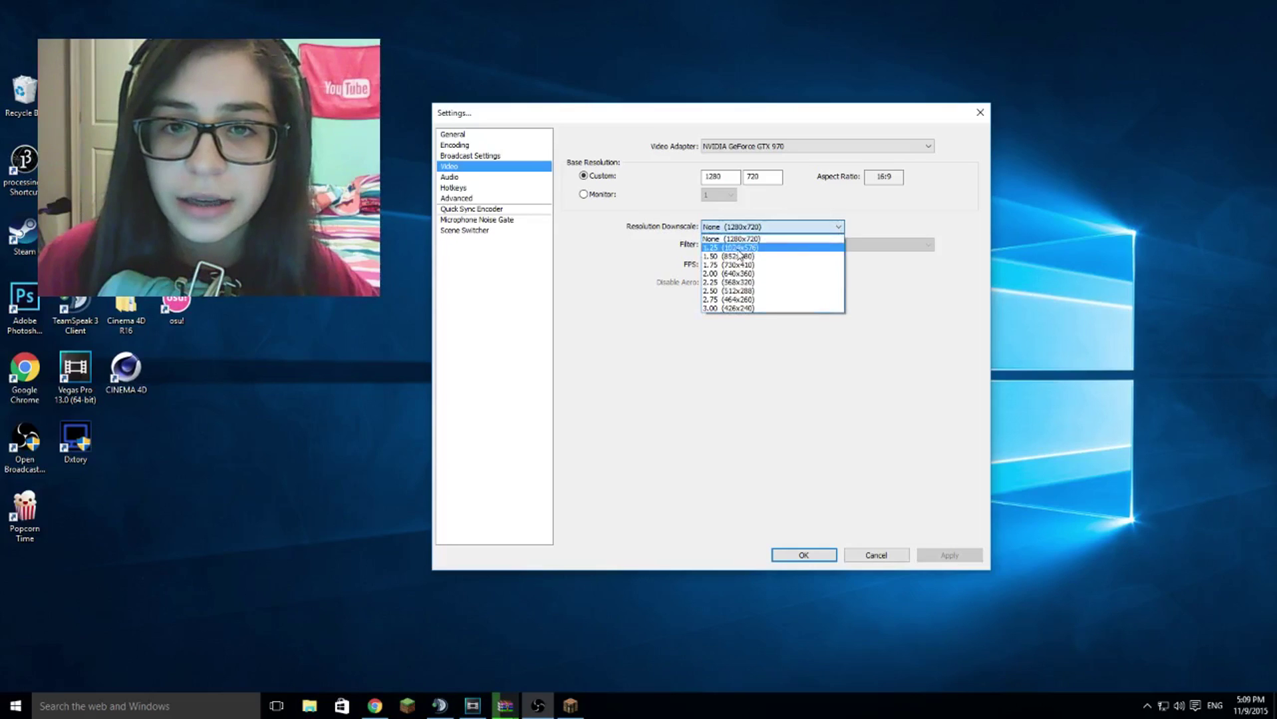
{"action": "left_click", "coordinate": [744, 352]}
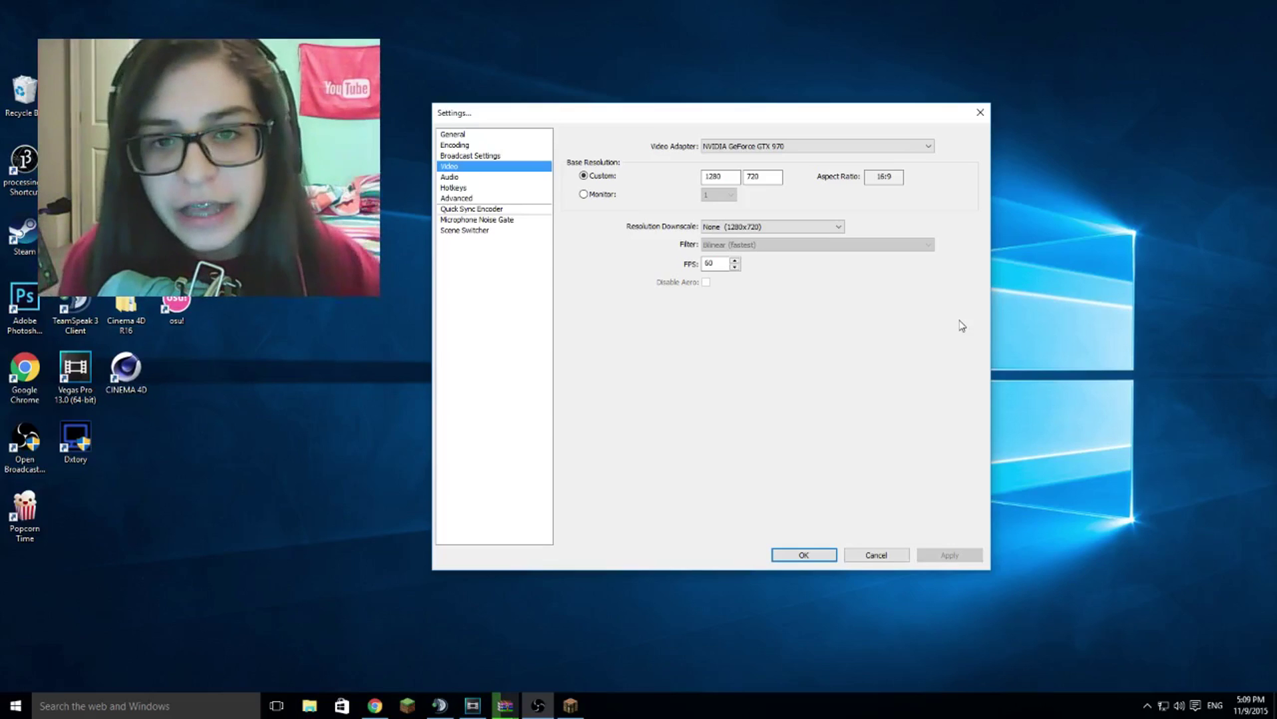
- Review the Audio and Hotkeys pages, then go to the Advanced page
{"action": "left_click", "coordinate": [491, 178]}
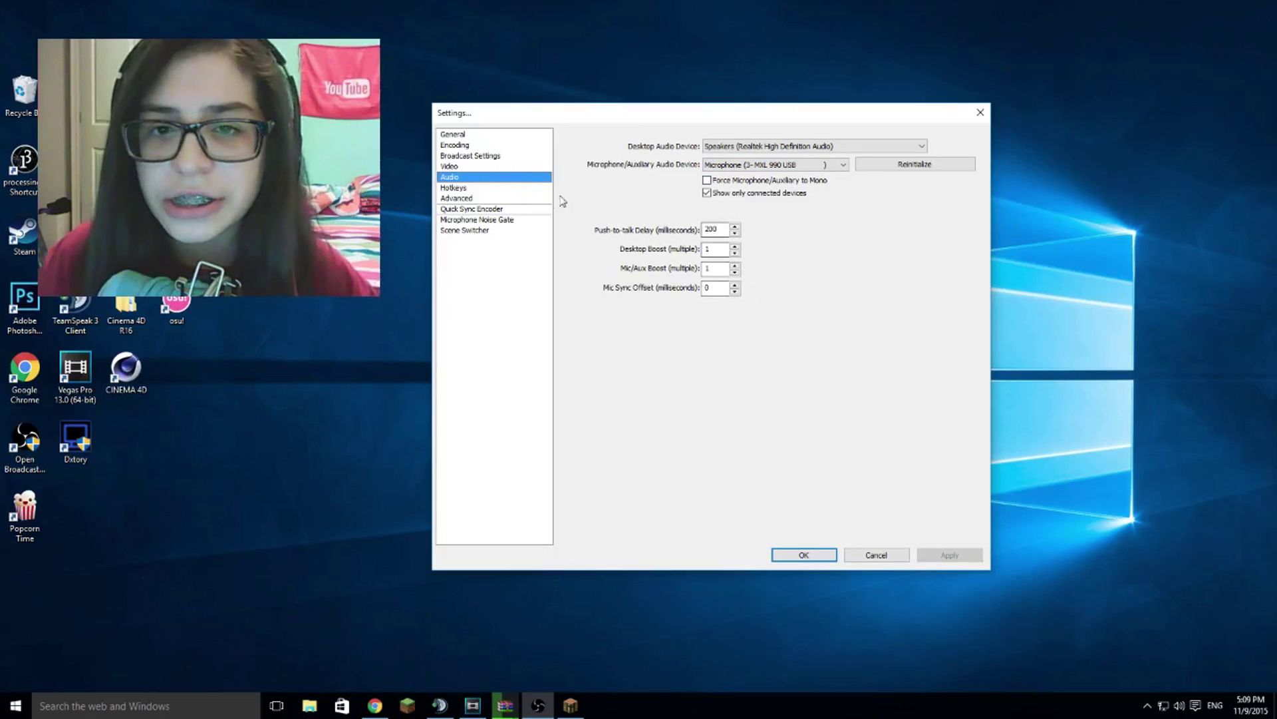
{"action": "left_click", "coordinate": [496, 188]}
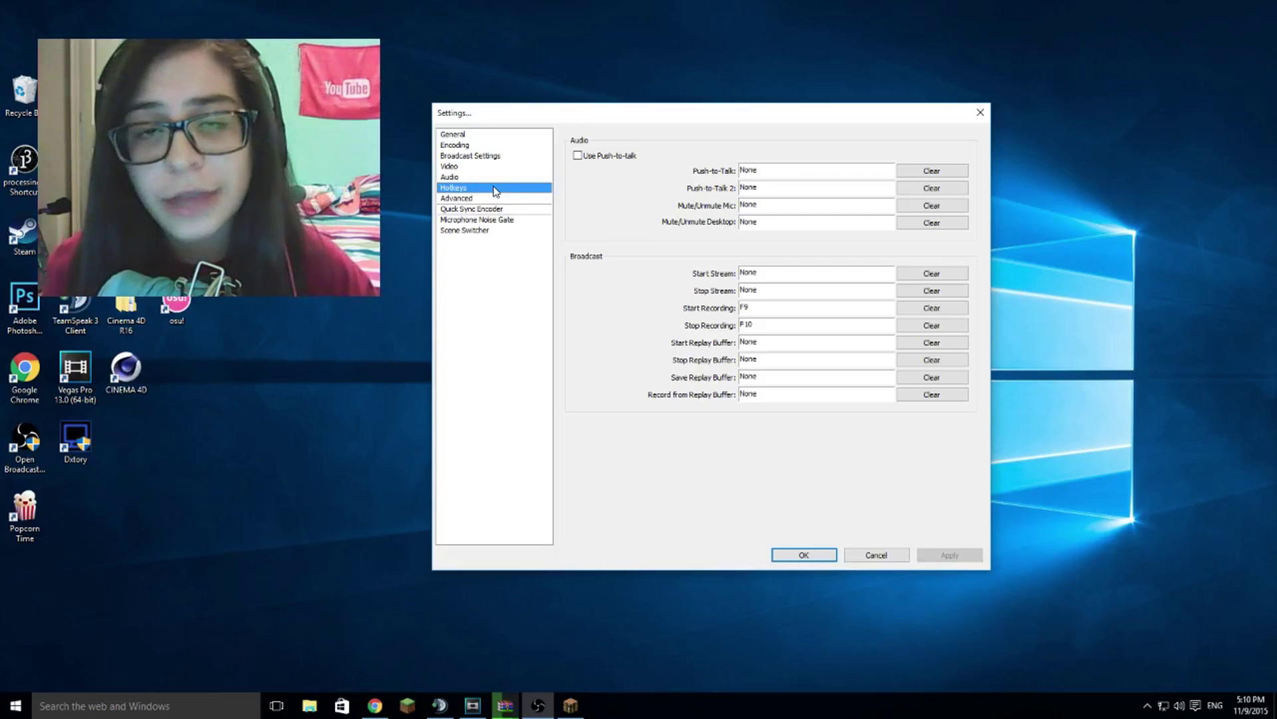
{"action": "left_click", "coordinate": [494, 198]}
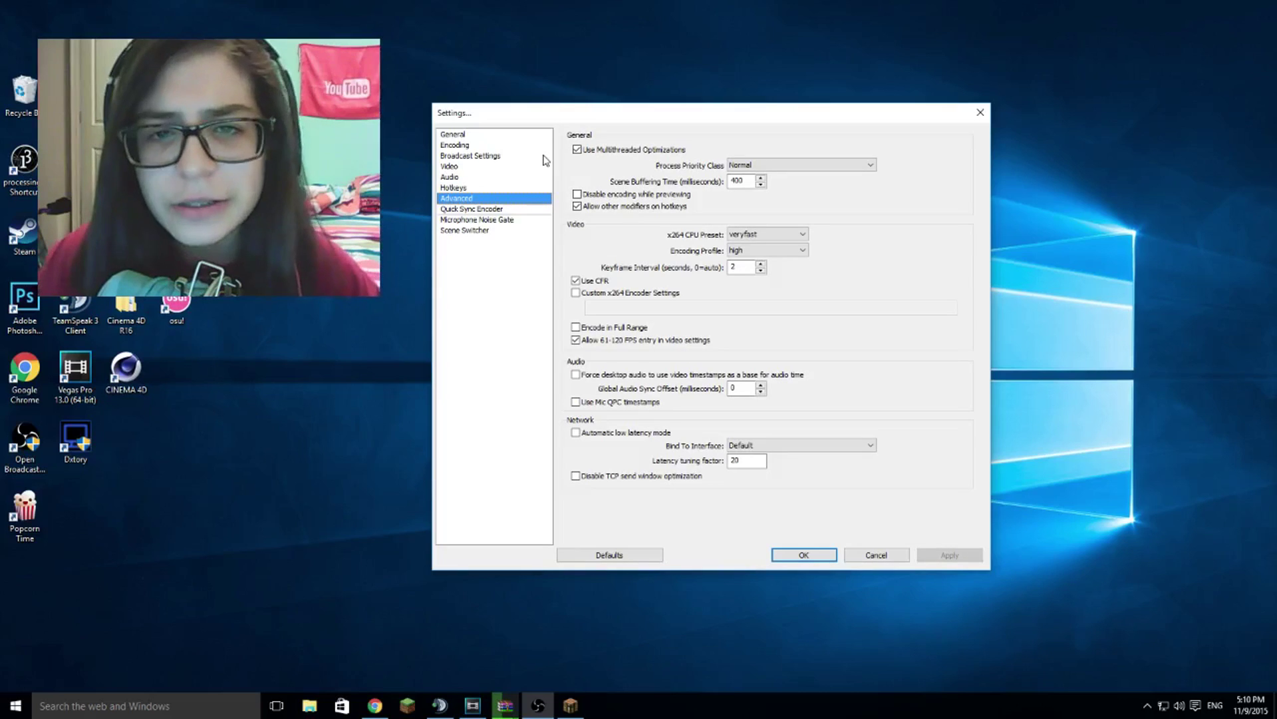
- Set Process Priority Class to Normal, keep veryfast preset and high profile, then save with OK
{"action": "left_click", "coordinate": [787, 166]}
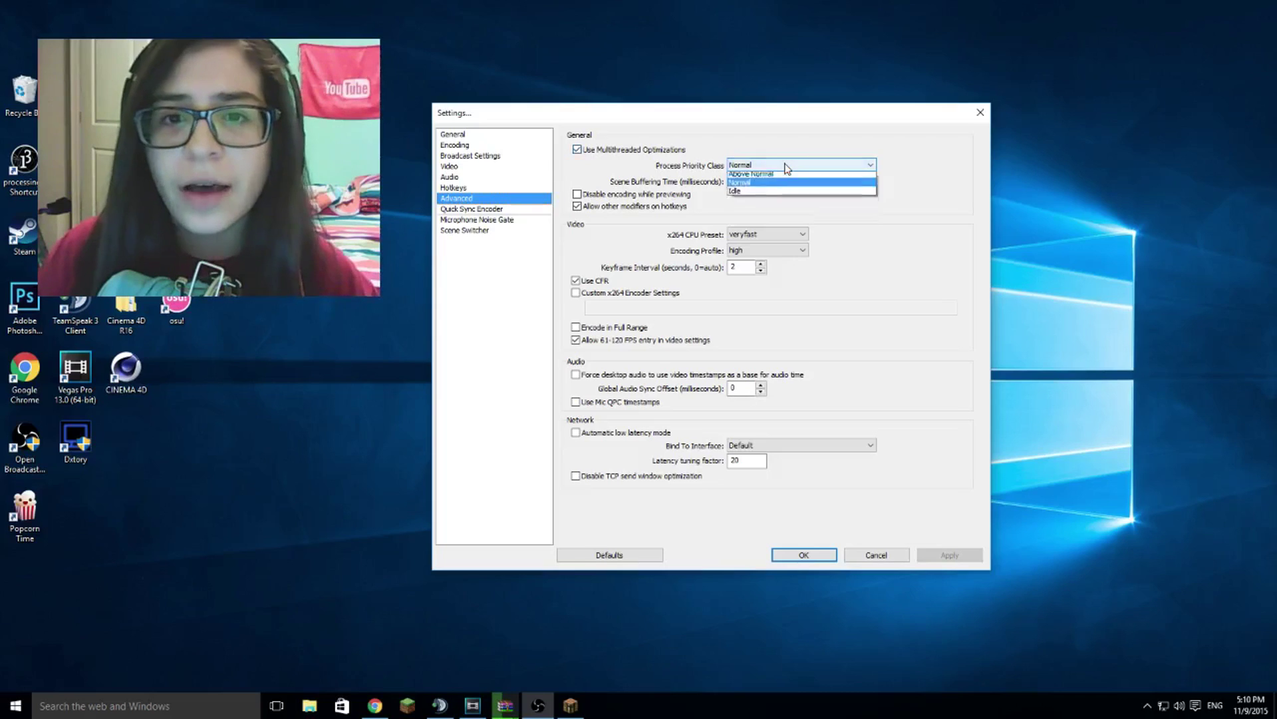
{"action": "left_click", "coordinate": [751, 195]}
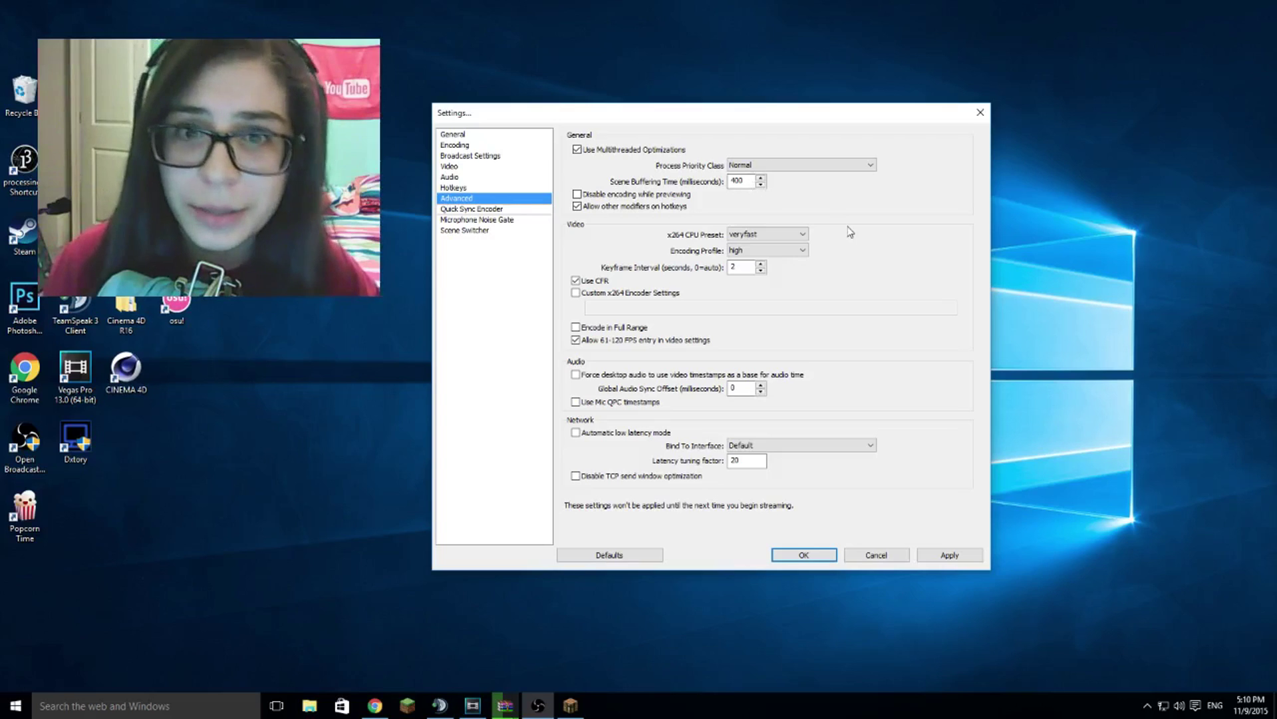
{"action": "left_click", "coordinate": [763, 235]}
{"action": "left_click", "coordinate": [763, 235]}
{"action": "left_click", "coordinate": [796, 253]}
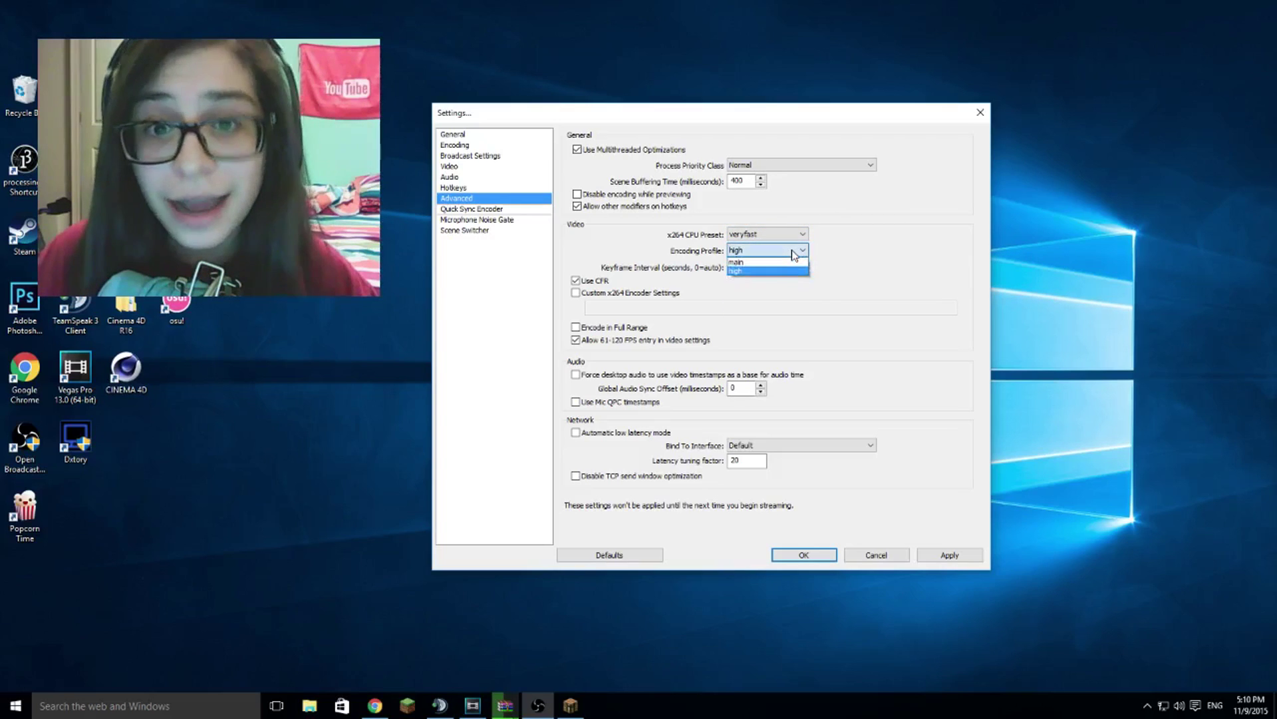
{"action": "left_click", "coordinate": [795, 253]}
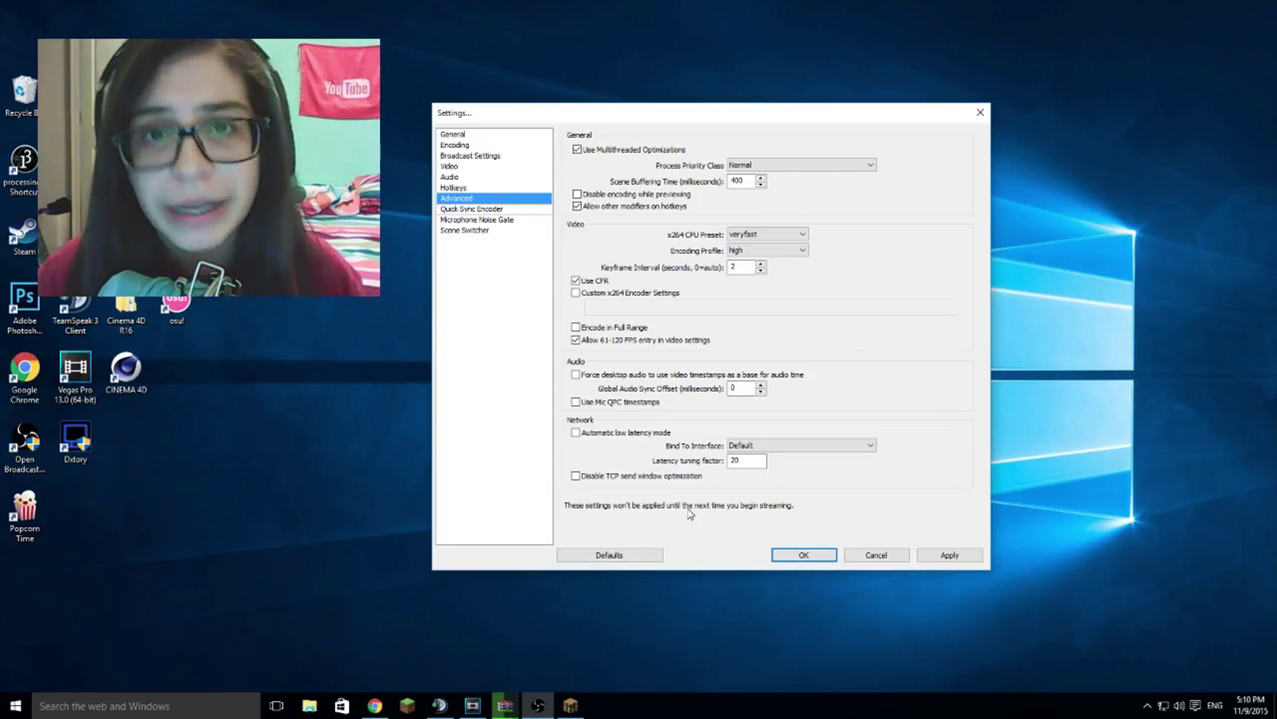
{"action": "key", "text": "Down"}
{"action": "key", "text": "Down"}
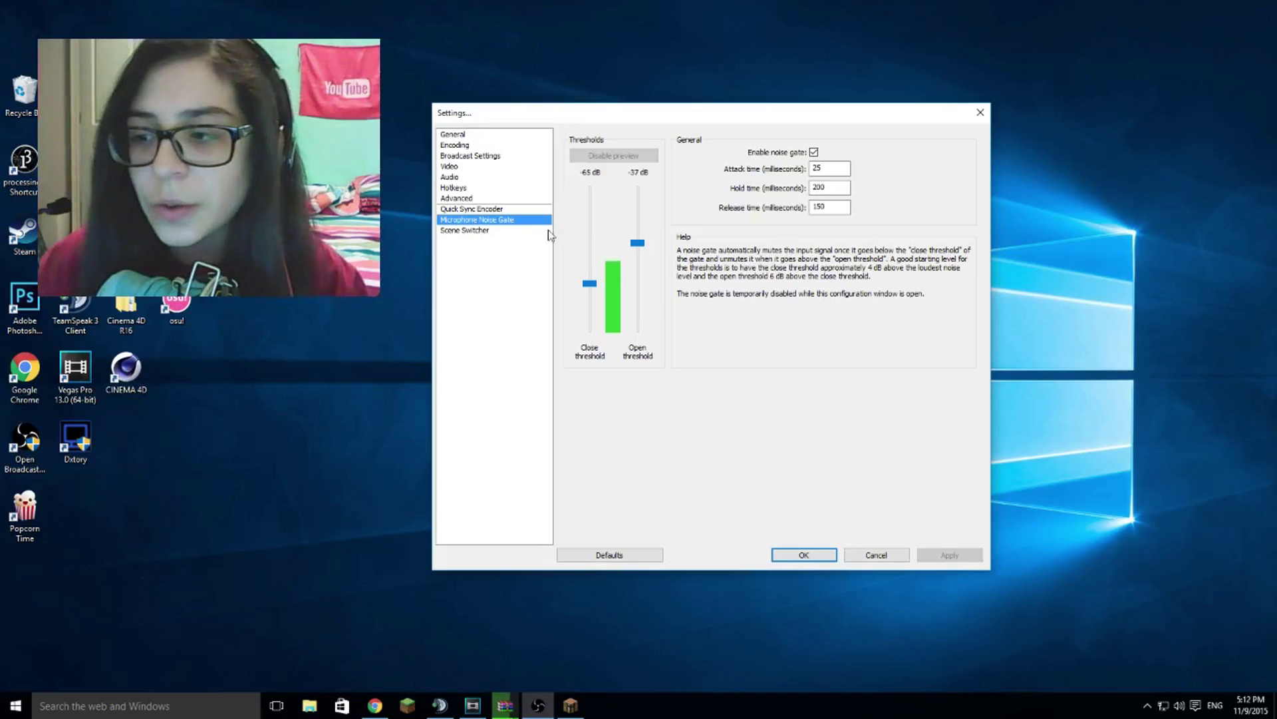
{"action": "left_click", "coordinate": [816, 555]}
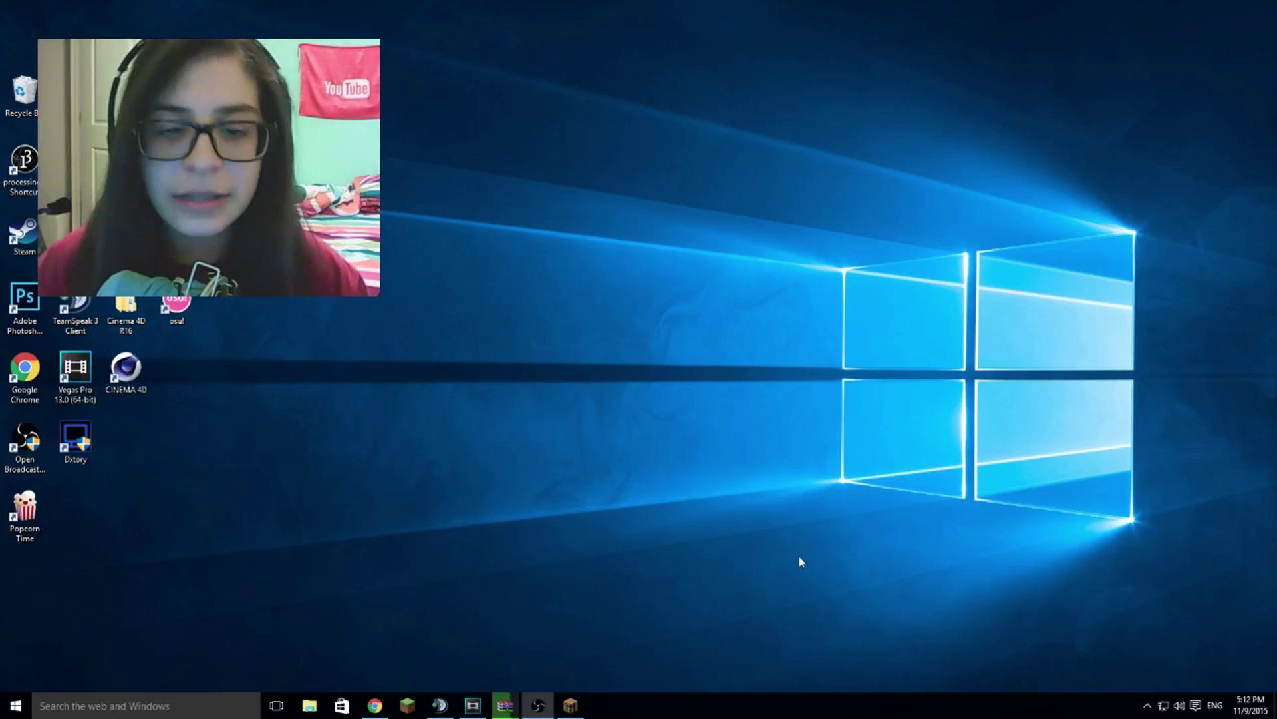
- Bring Vegas Pro forward and set the playhead to 00:00:14:20 on the empty timeline
{"action": "left_click", "coordinate": [473, 705]}
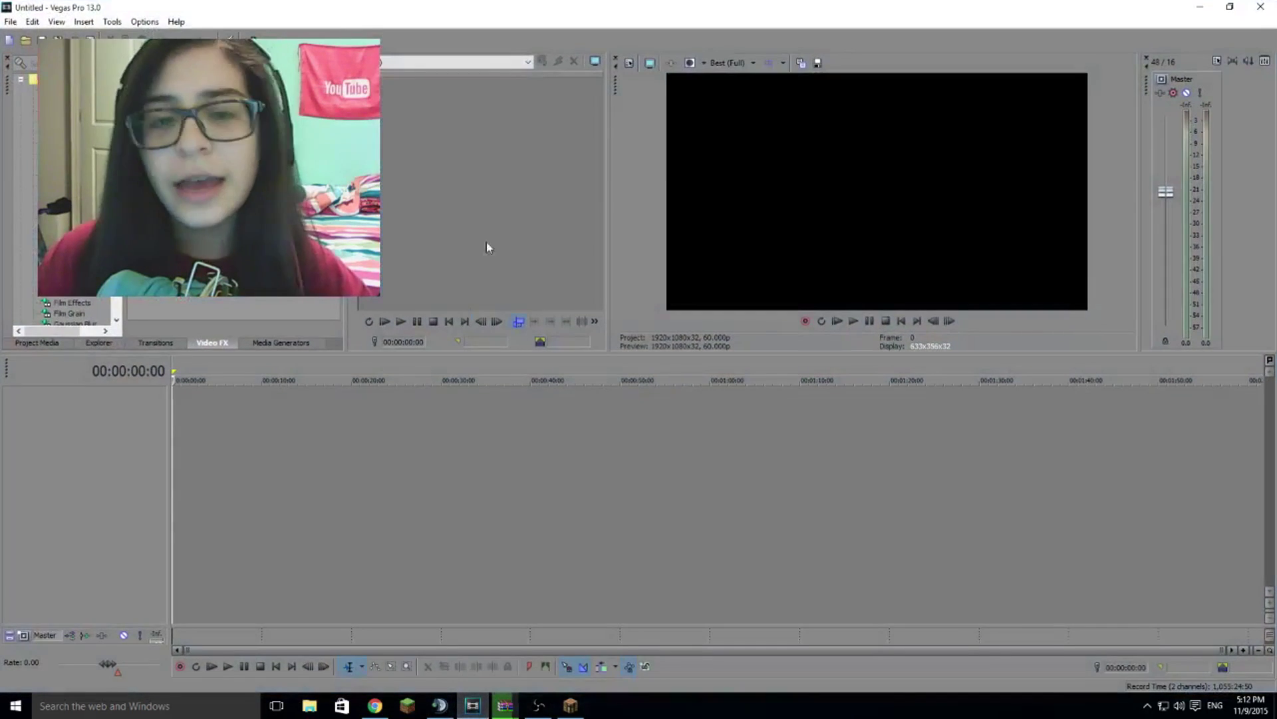
{"action": "left_click", "coordinate": [662, 479]}
{"action": "left_click_drag", "start_coordinate": [401, 479], "coordinate": [433, 479]}
{"action": "left_click_drag", "start_coordinate": [253, 466], "coordinate": [290, 466]}
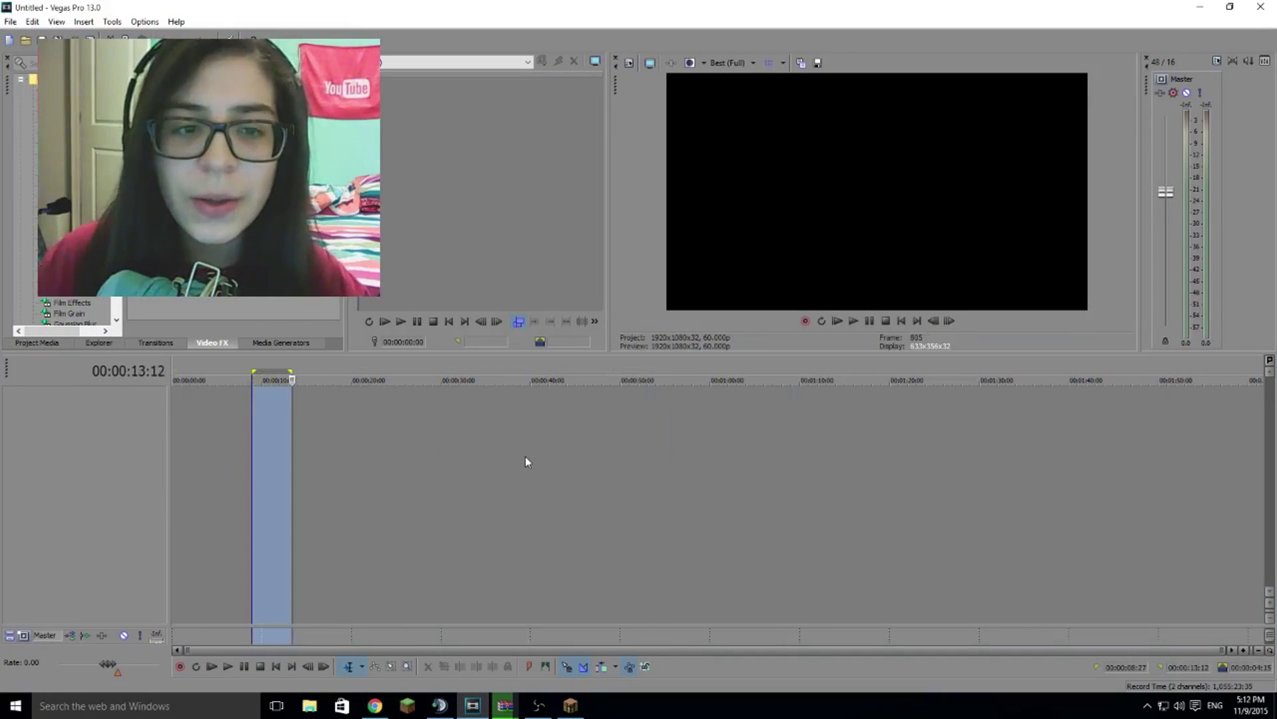
{"action": "left_click", "coordinate": [535, 466]}
{"action": "left_click", "coordinate": [304, 466]}
- Browse to D:\Videos\YTvideos\MiniGames\UPLOADED and drag whatCHUwant onto the timeline
{"action": "left_click", "coordinate": [309, 706]}
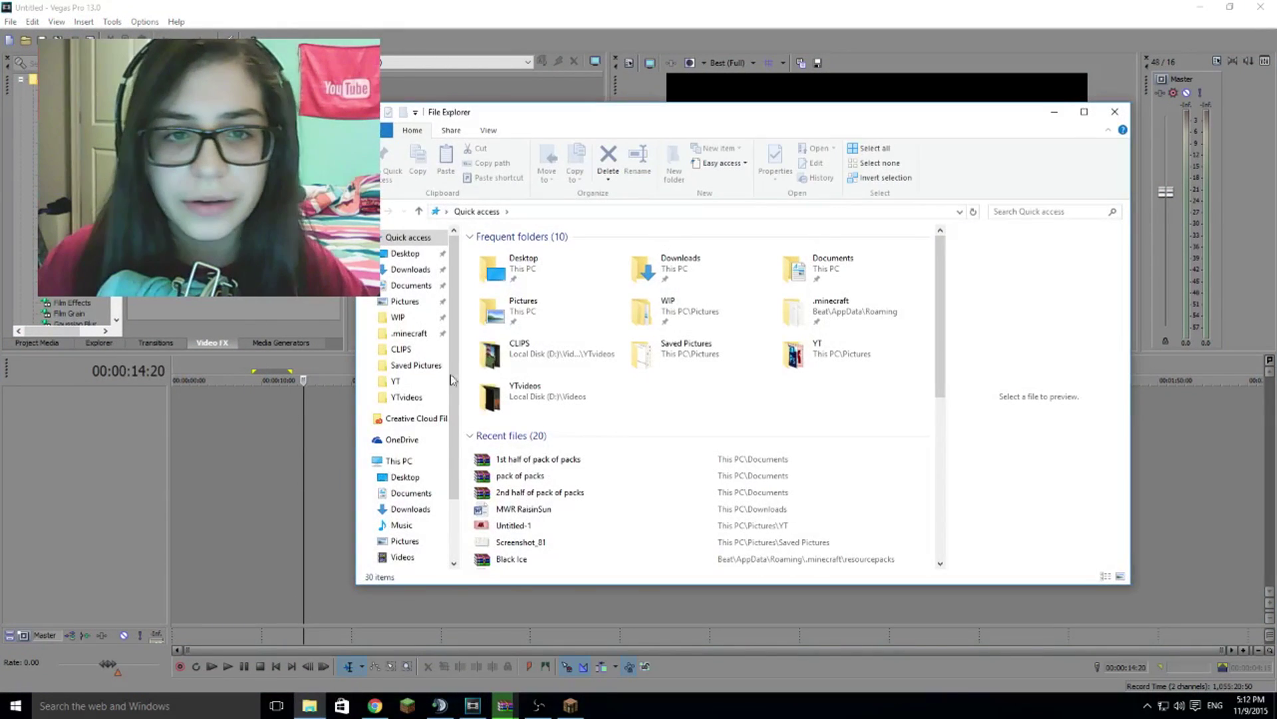
{"action": "scroll", "coordinate": [409, 466], "scroll_direction": "down", "scroll_amount": 1}
{"action": "left_click", "coordinate": [414, 503]}
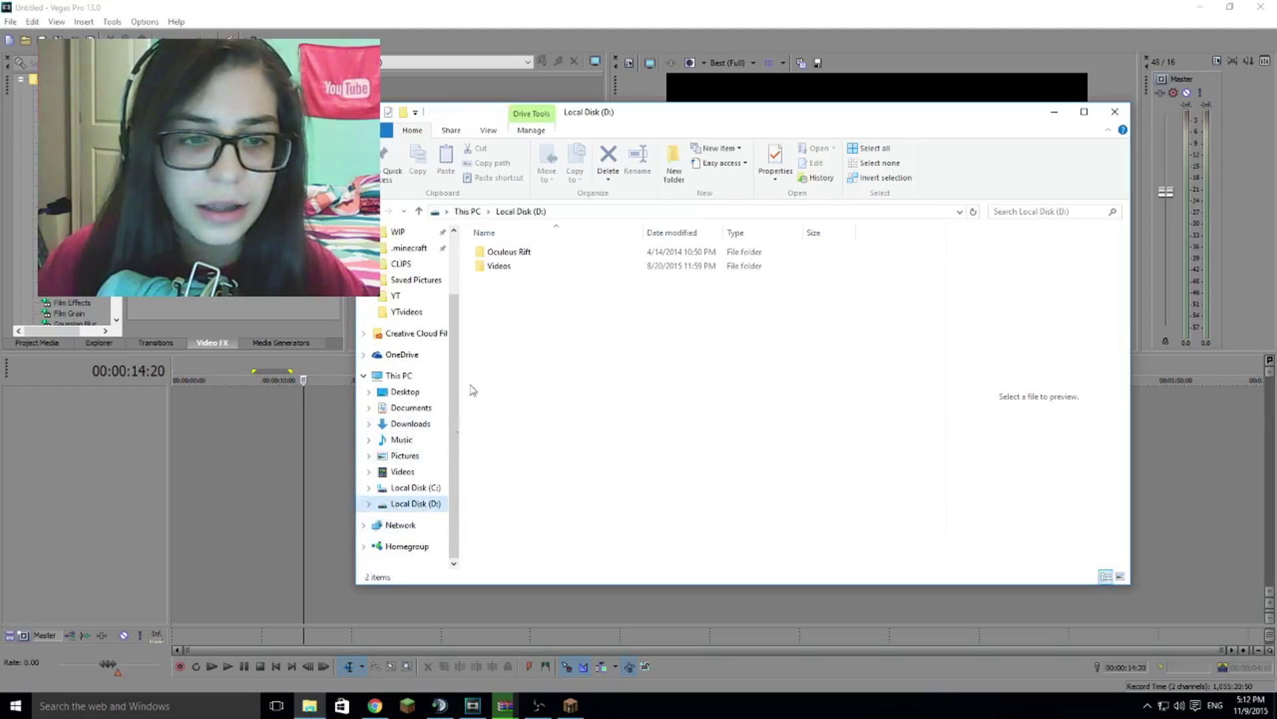
{"action": "double_click", "coordinate": [558, 270]}
{"action": "double_click", "coordinate": [508, 267]}
{"action": "double_click", "coordinate": [738, 266]}
{"action": "double_click", "coordinate": [739, 266]}
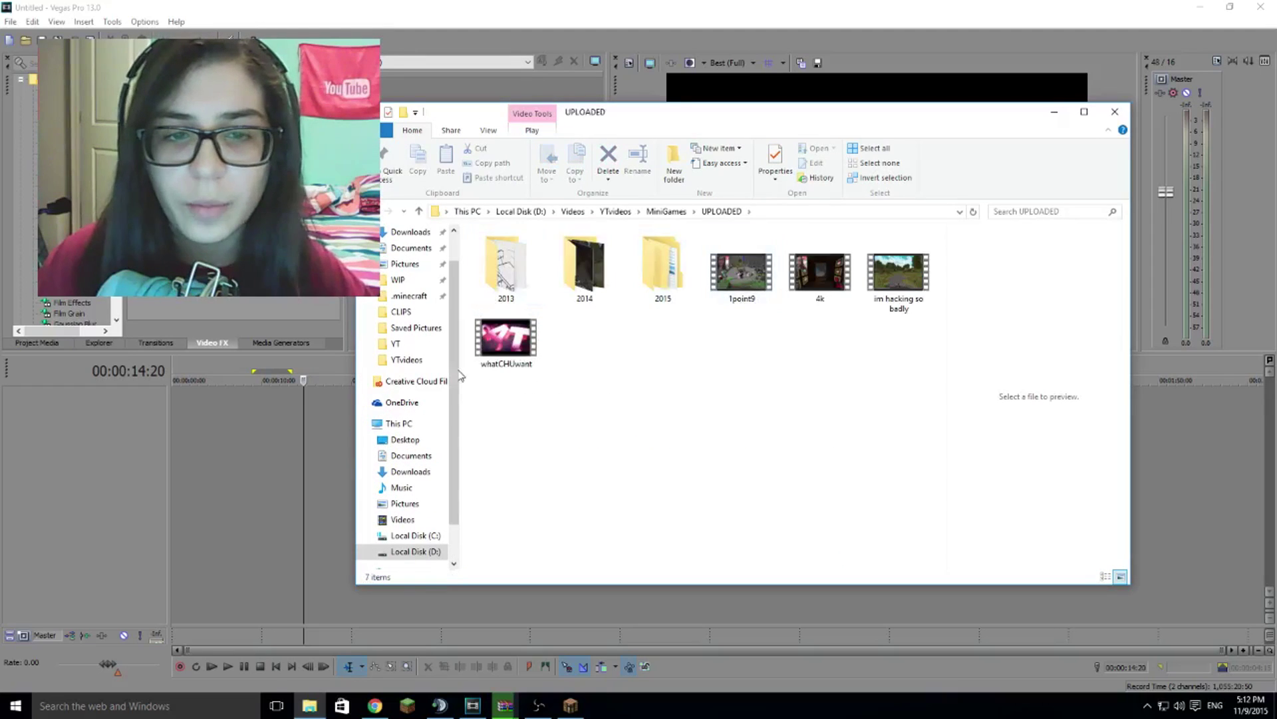
{"action": "left_click_drag", "start_coordinate": [519, 340], "coordinate": [272, 425]}
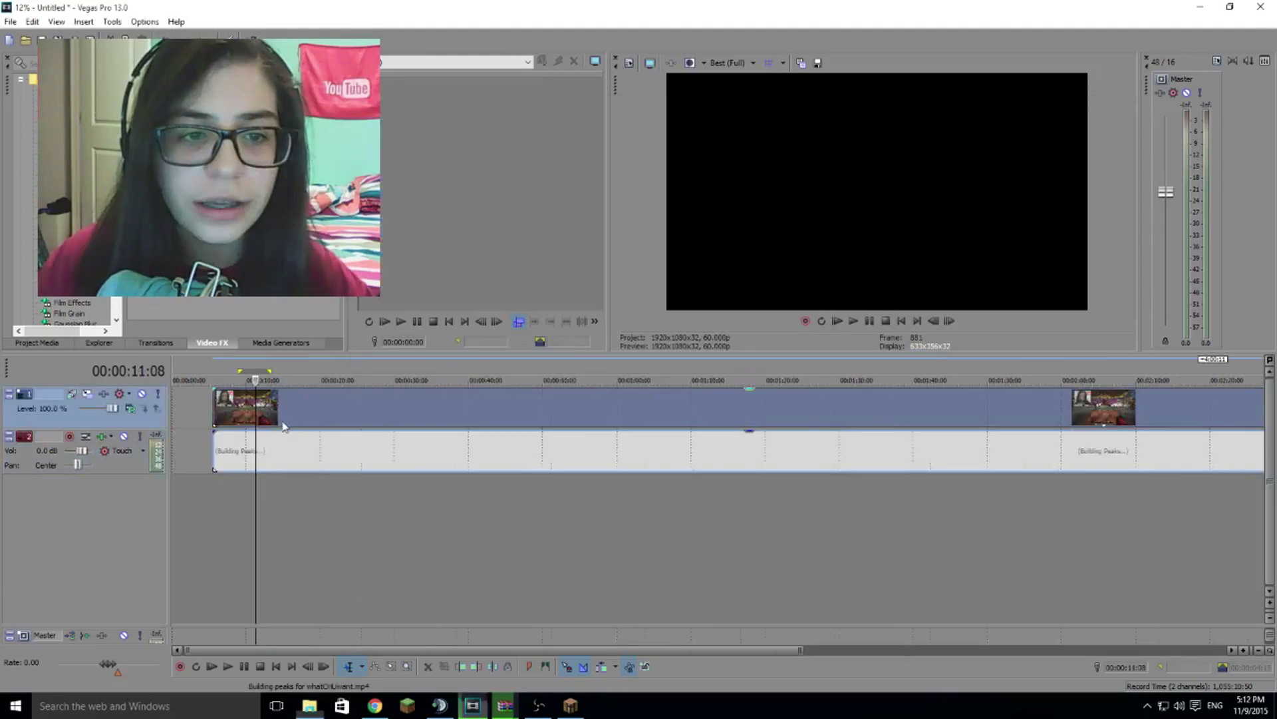
- Preview the gameplay clip by jumping the playhead to points up to the two-minute mark
{"action": "left_click", "coordinate": [279, 416]}
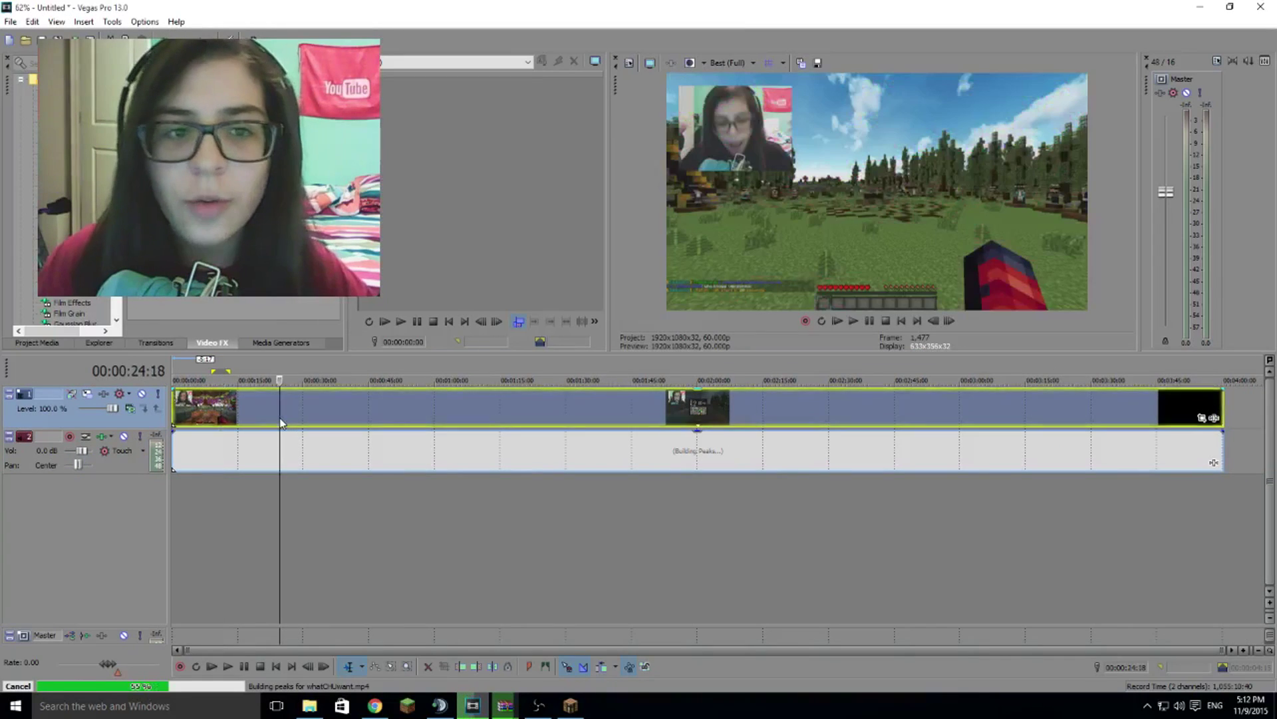
{"action": "left_click", "coordinate": [396, 409]}
{"action": "left_click", "coordinate": [320, 416]}
{"action": "left_click", "coordinate": [467, 416]}
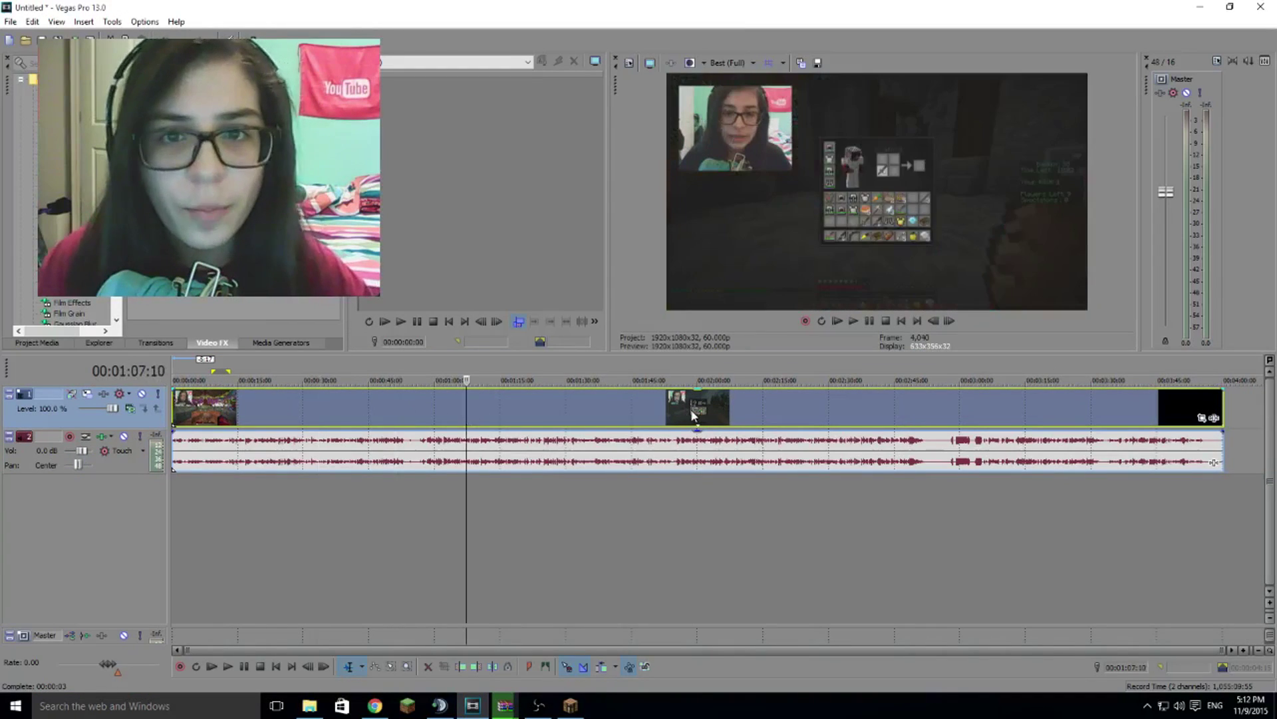
{"action": "left_click", "coordinate": [691, 416]}
- Split the clip with S at the first cut points and place the playhead at 1:16
{"action": "left_click", "coordinate": [260, 418]}
{"action": "key", "text": "s"}
{"action": "left_click", "coordinate": [317, 418]}
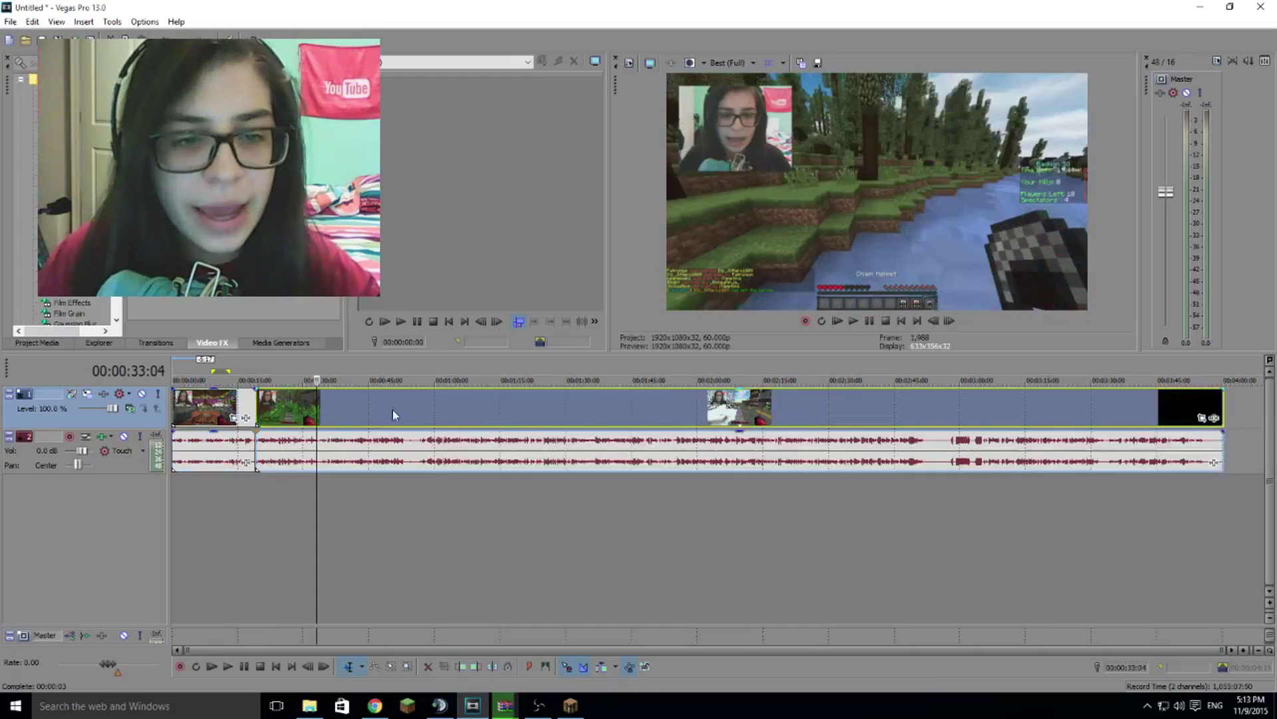
{"action": "key", "text": "s"}
{"action": "left_click", "coordinate": [507, 418]}
{"action": "key", "text": "s"}
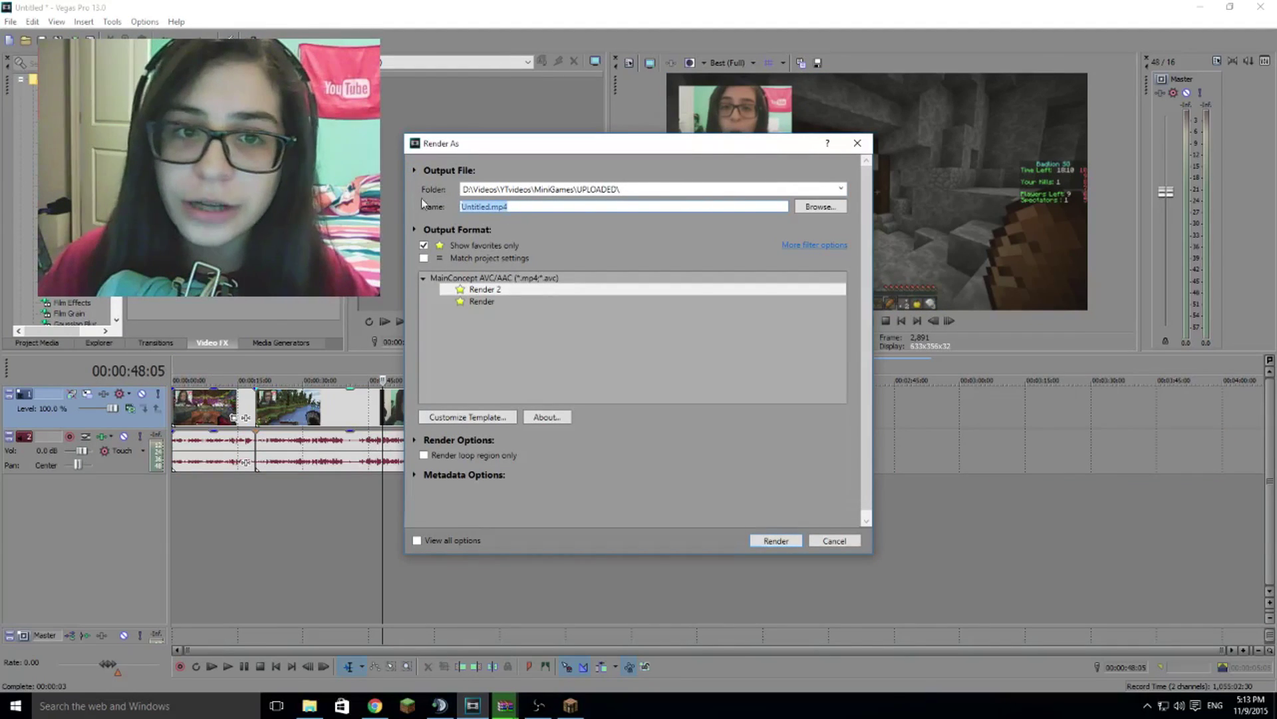
- Select the MainConcept AVC/AAC Render 2 template and open its custom template settings
{"action": "left_click", "coordinate": [507, 293]}
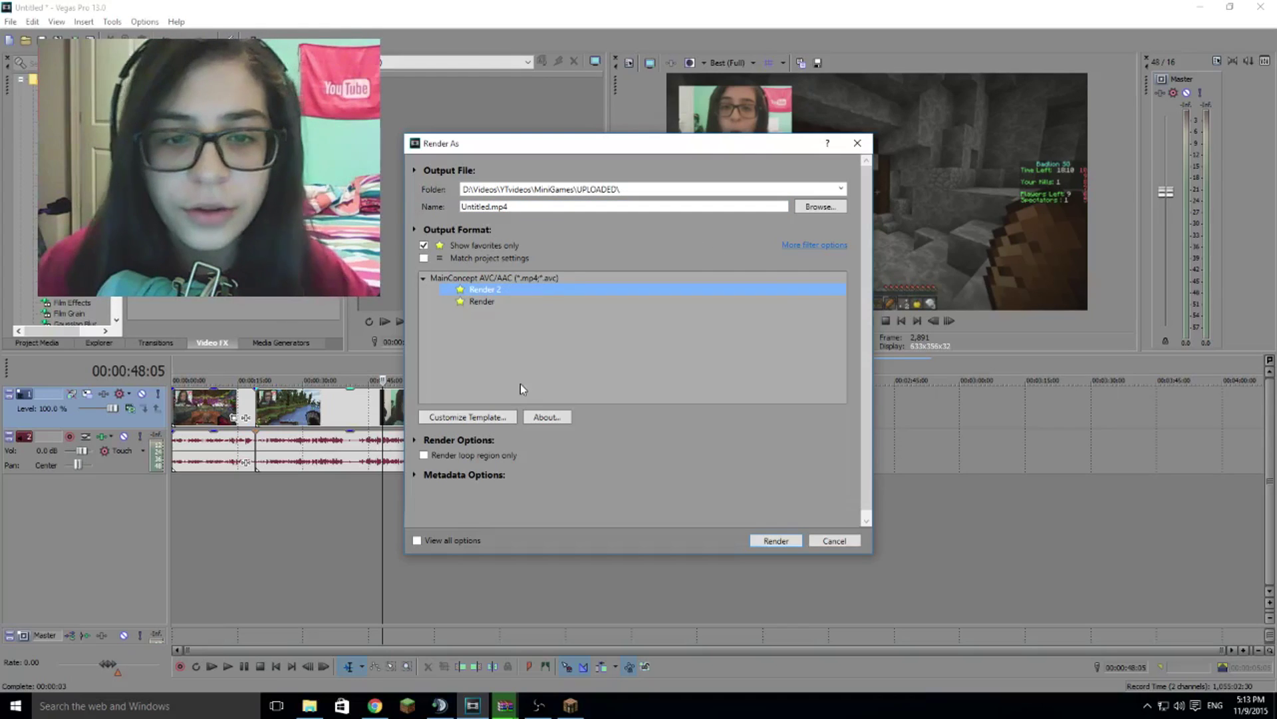
{"action": "right_click", "coordinate": [501, 291]}
{"action": "left_click", "coordinate": [484, 365]}
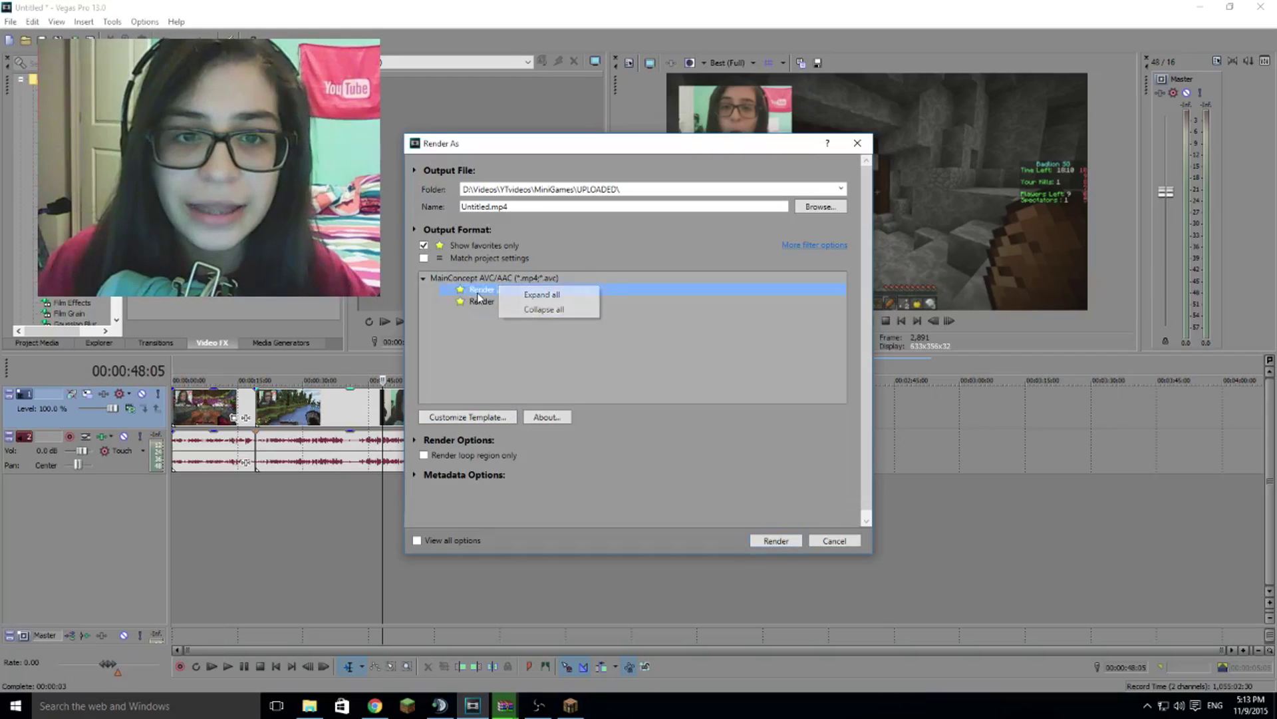
{"action": "left_click", "coordinate": [469, 418]}
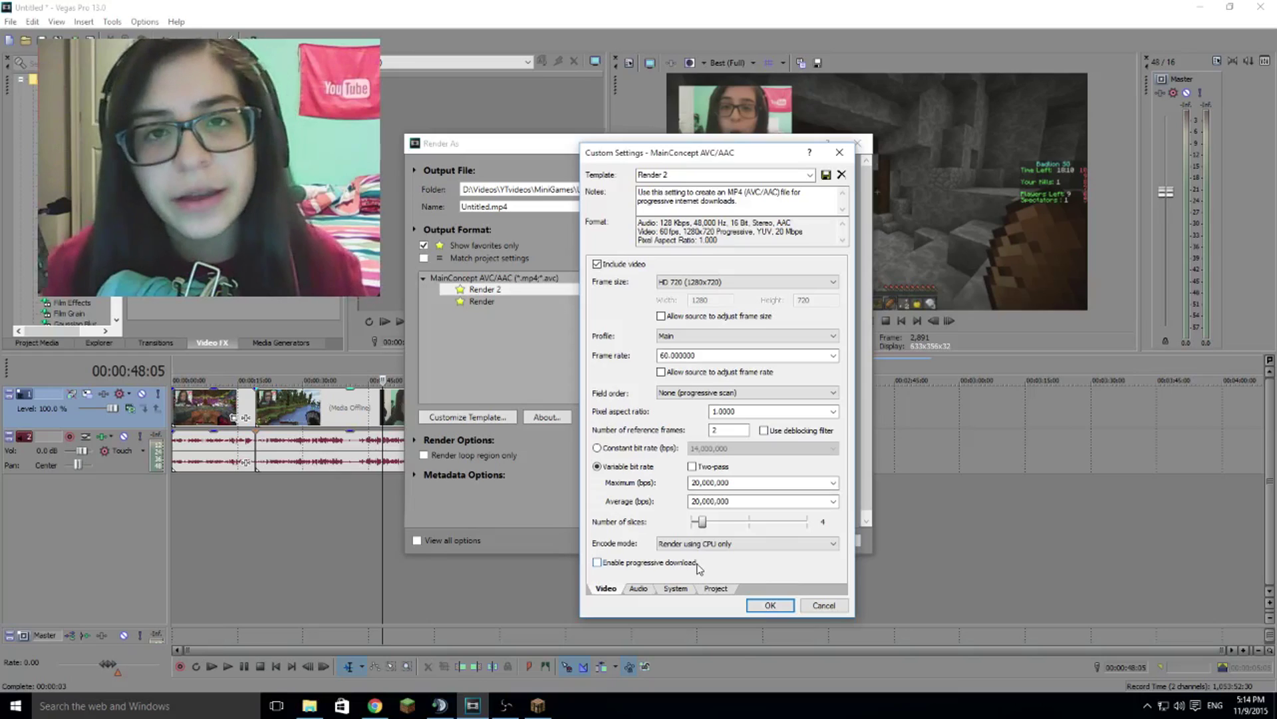
- Review the Audio and System tabs and run the GPU check, which reports CUDA available
{"action": "left_click", "coordinate": [640, 589]}
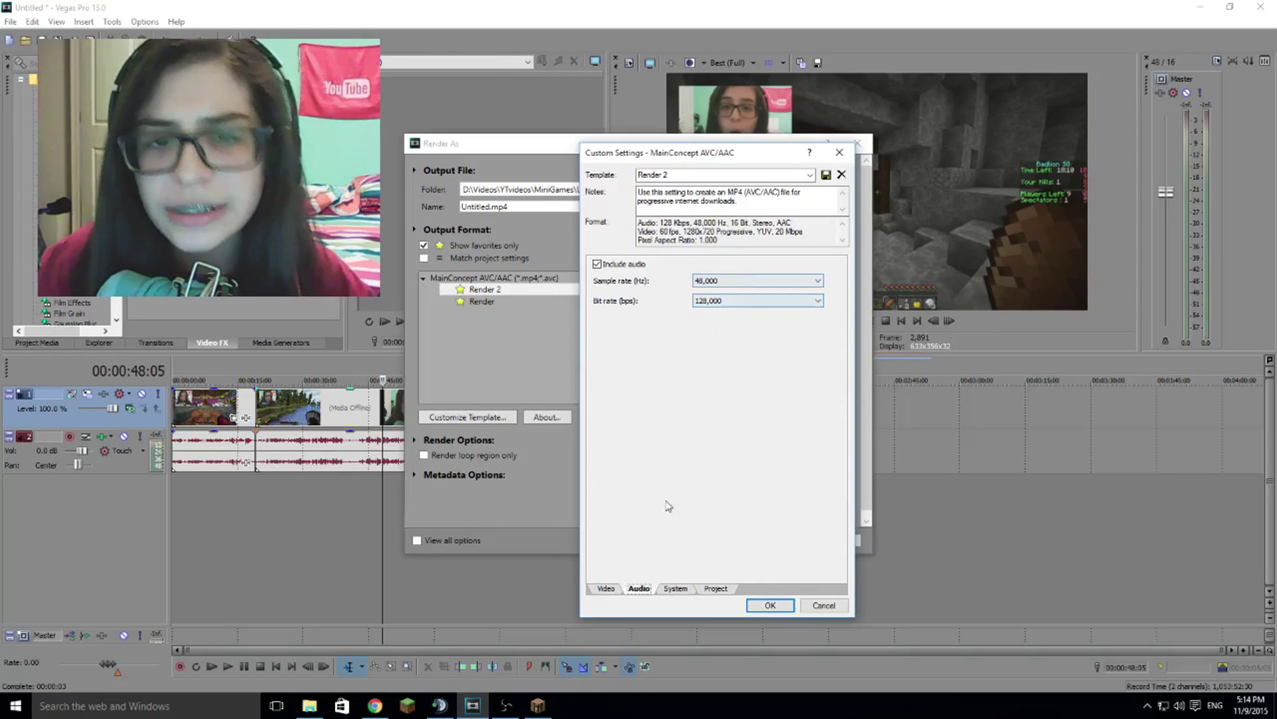
{"action": "left_click", "coordinate": [678, 593]}
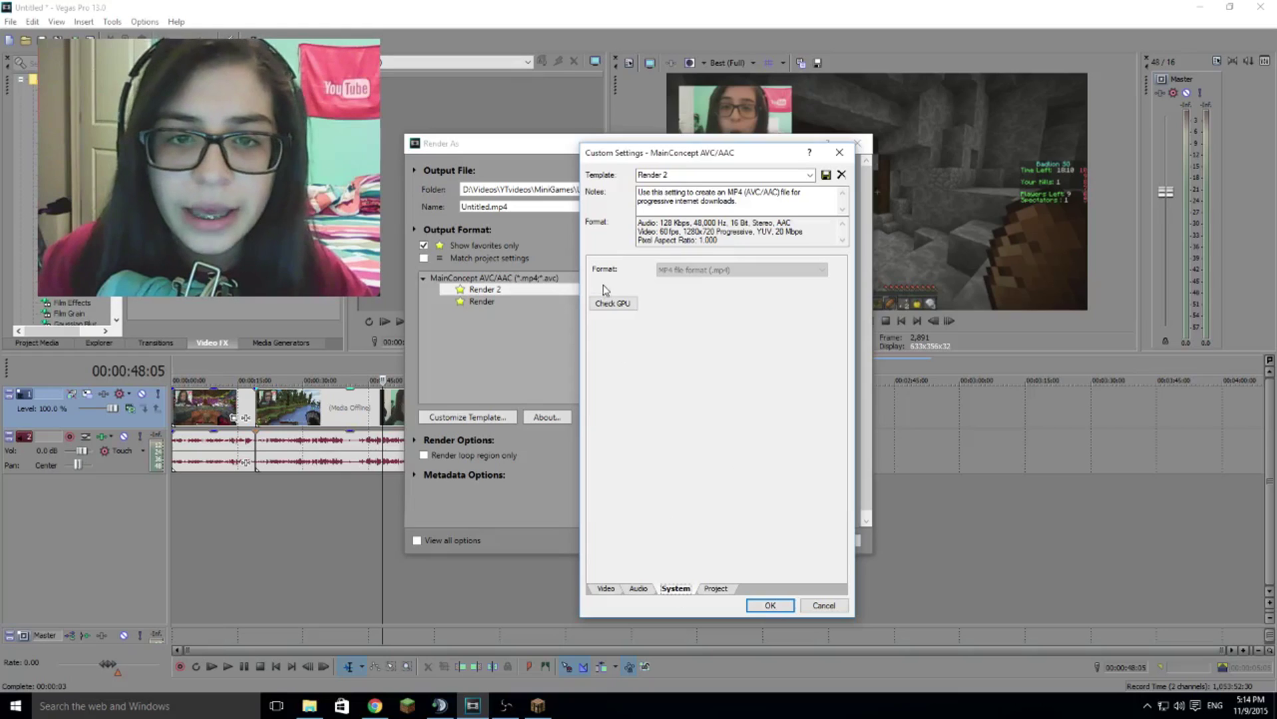
{"action": "left_click", "coordinate": [617, 304]}
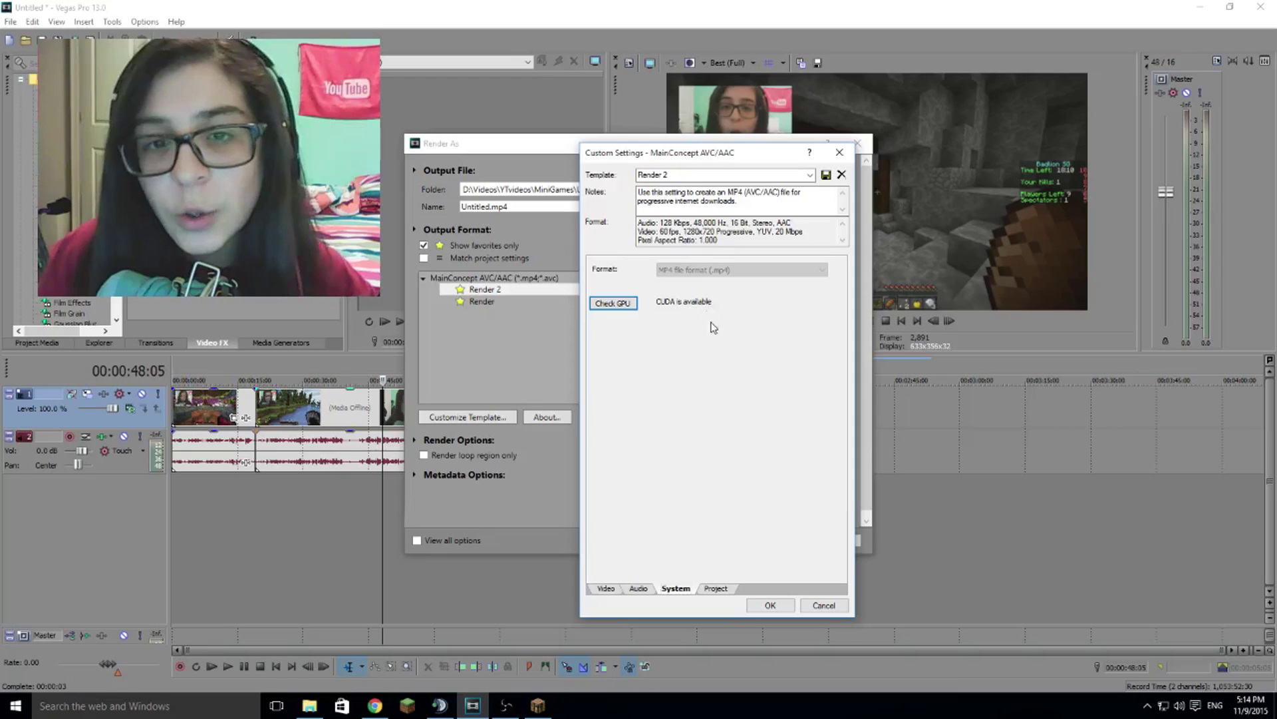
- Keep encode mode at Render using CPU only and view the Project rendering-quality settings
{"action": "left_click", "coordinate": [606, 589]}
{"action": "left_click", "coordinate": [692, 544]}
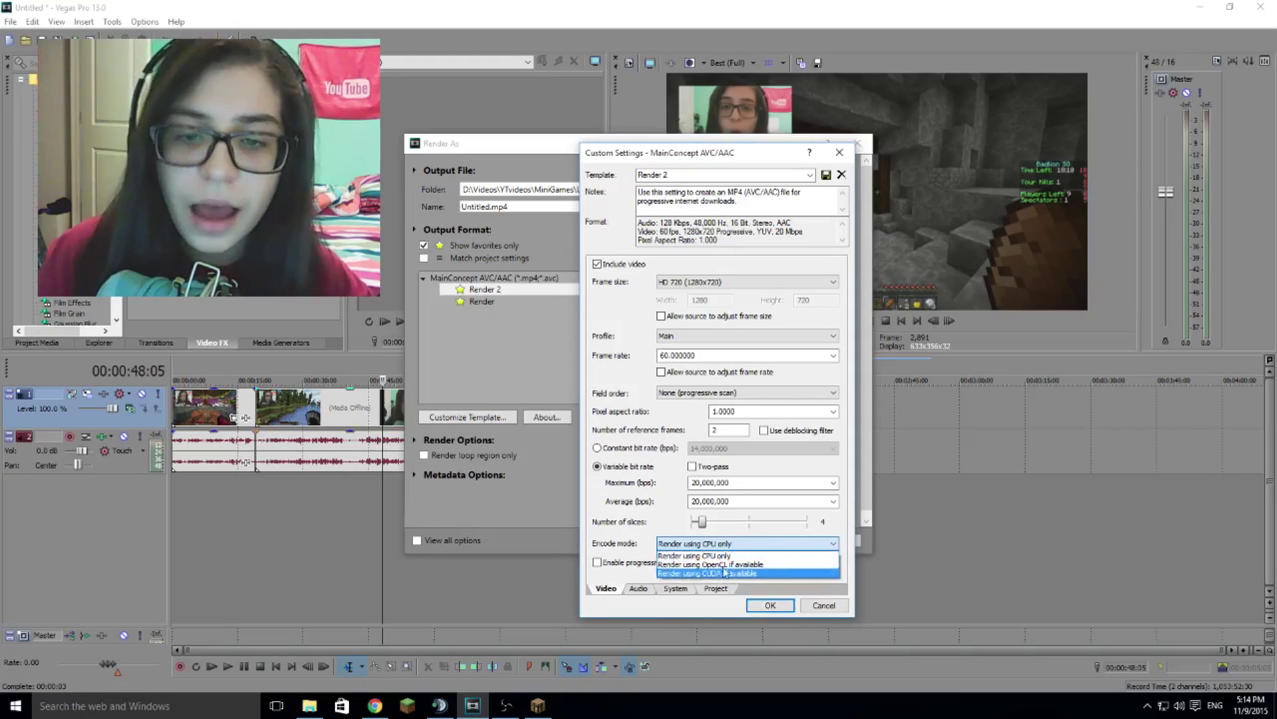
{"action": "left_click", "coordinate": [717, 556]}
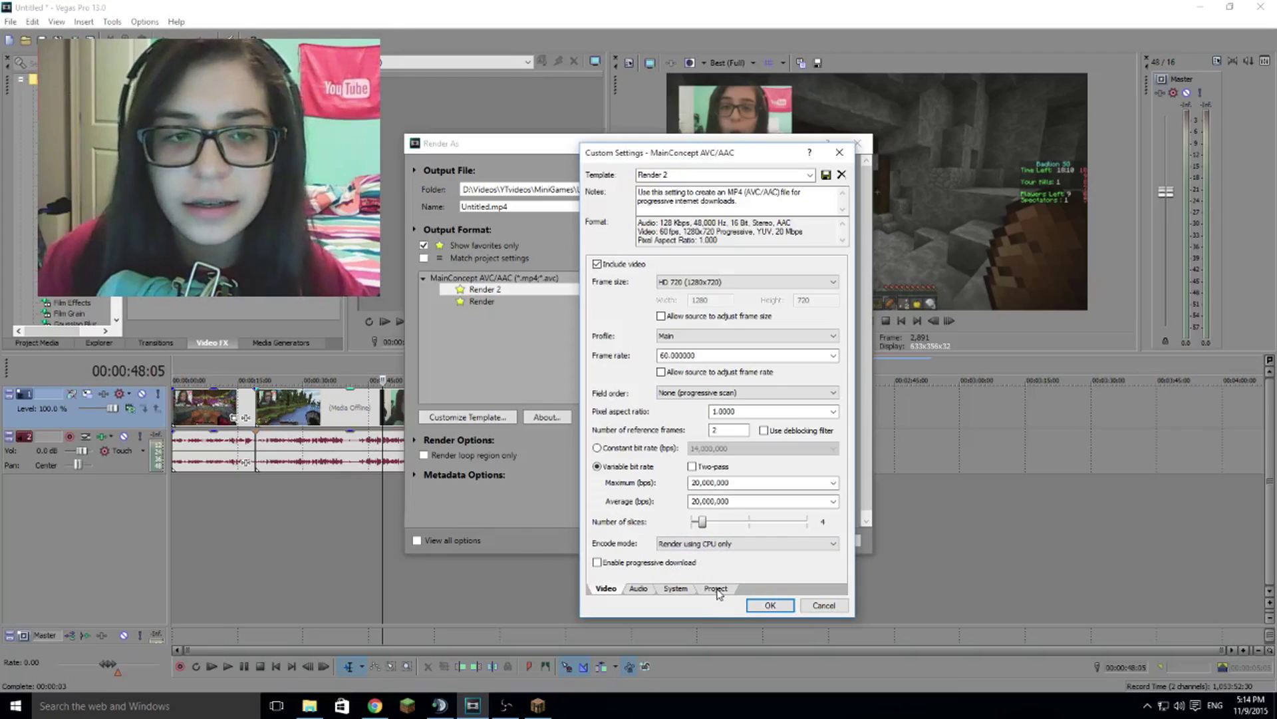
{"action": "left_click", "coordinate": [718, 545]}
{"action": "left_click", "coordinate": [717, 556]}
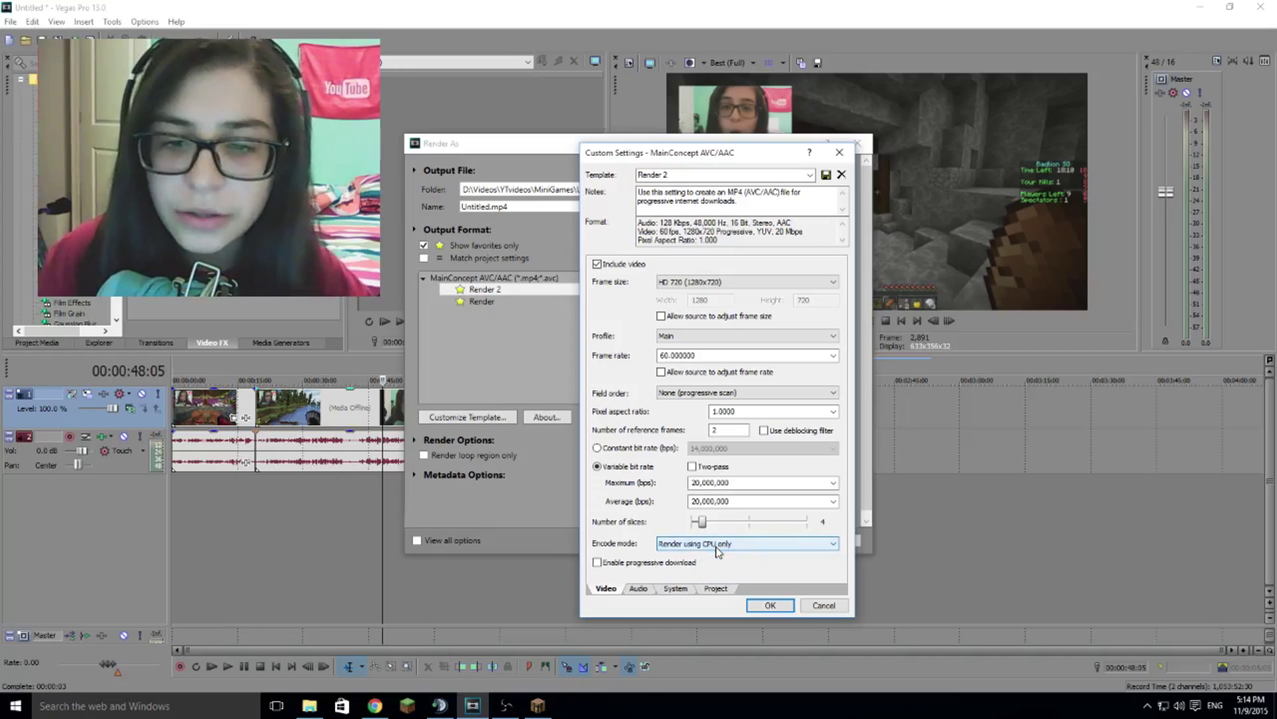
{"action": "left_click", "coordinate": [717, 591]}
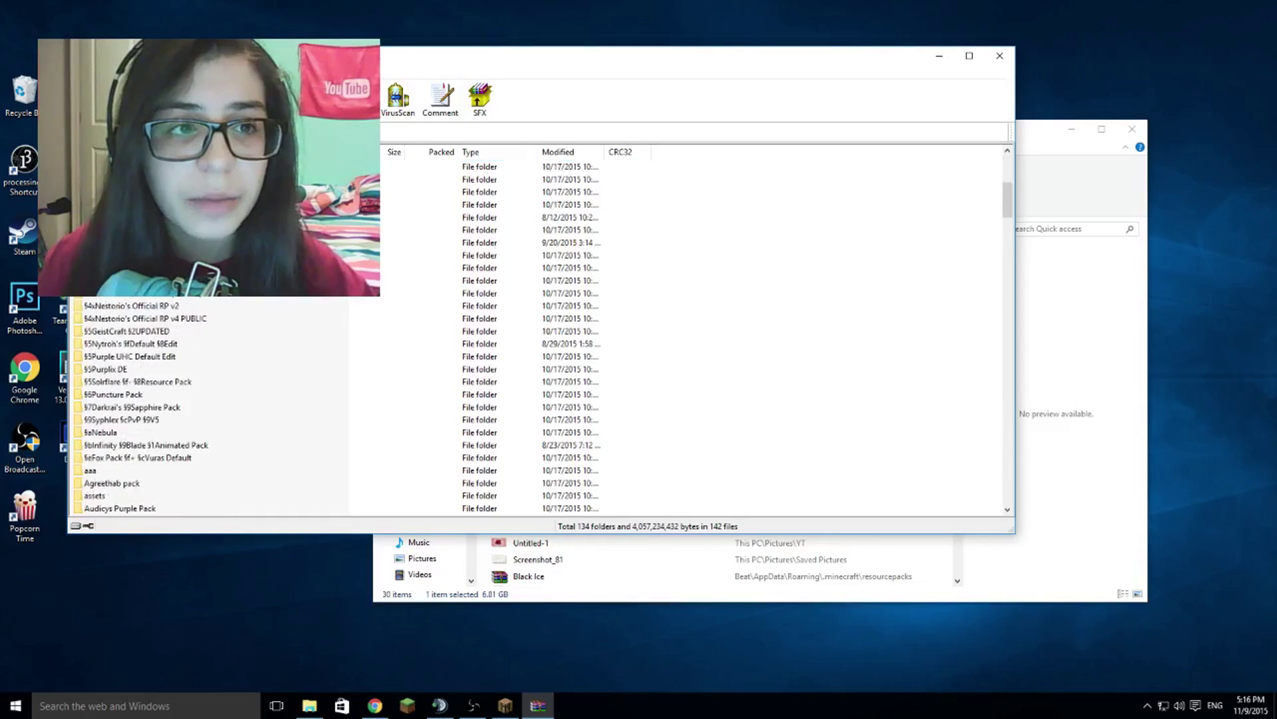
- Scroll and select items in the WinRAR archive list, select all, then close WinRAR
{"action": "scroll", "coordinate": [533, 333], "scroll_direction": "down", "scroll_amount": 15}
{"action": "scroll", "coordinate": [532, 333], "scroll_direction": "up", "scroll_amount": 5}
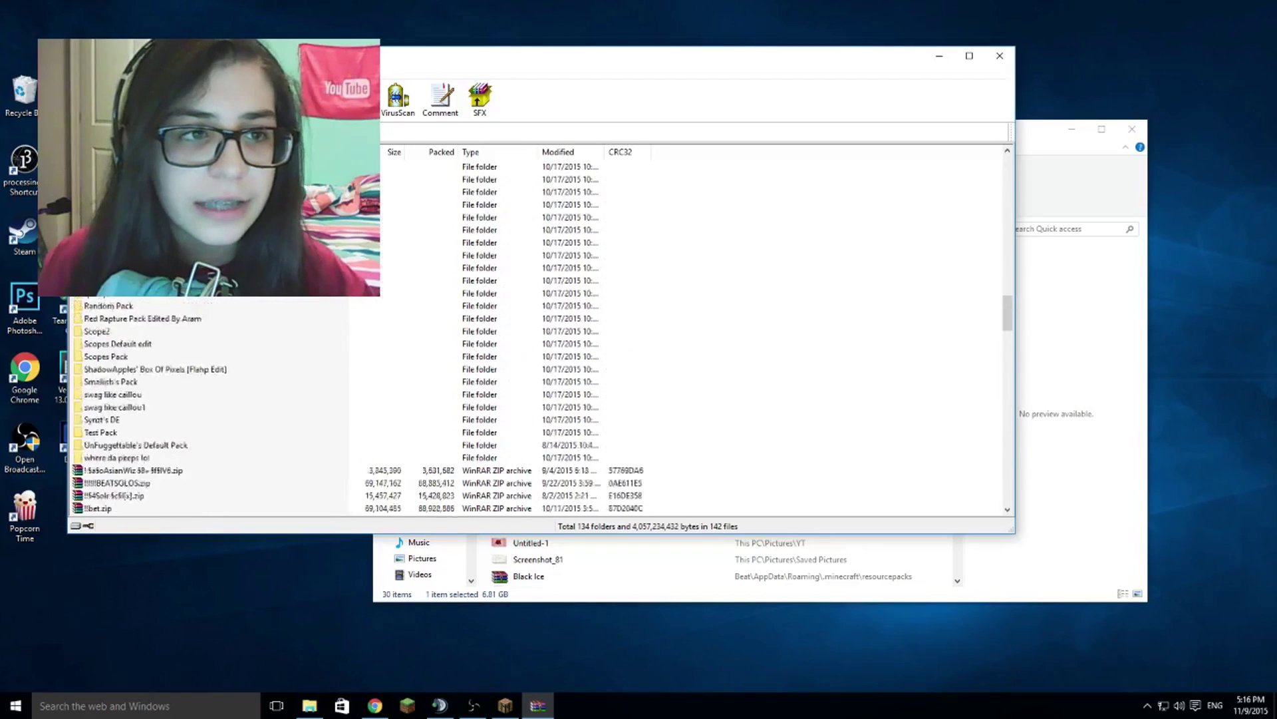
{"action": "scroll", "coordinate": [736, 436], "scroll_direction": "up", "scroll_amount": 1}
{"action": "left_click_drag", "start_coordinate": [736, 437], "coordinate": [692, 298]}
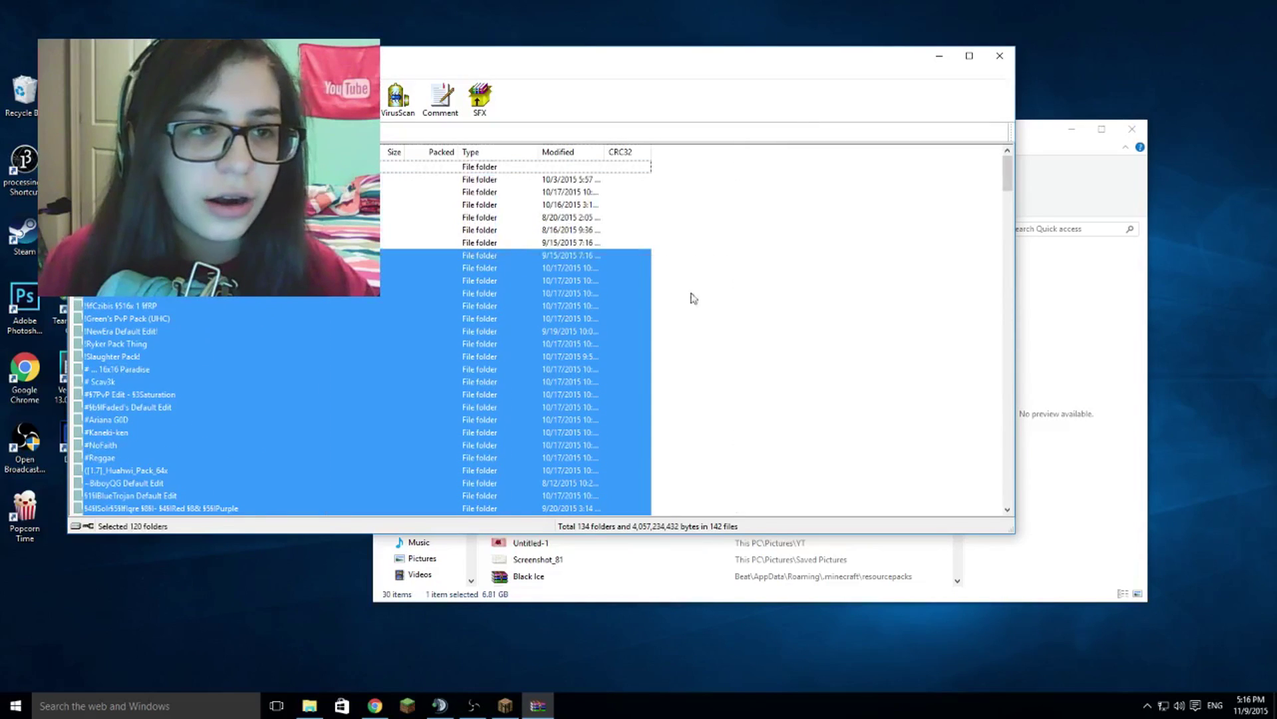
{"action": "left_click", "coordinate": [692, 298]}
{"action": "scroll", "coordinate": [619, 302], "scroll_direction": "down", "scroll_amount": 20}
{"action": "key", "text": "ctrl+a"}
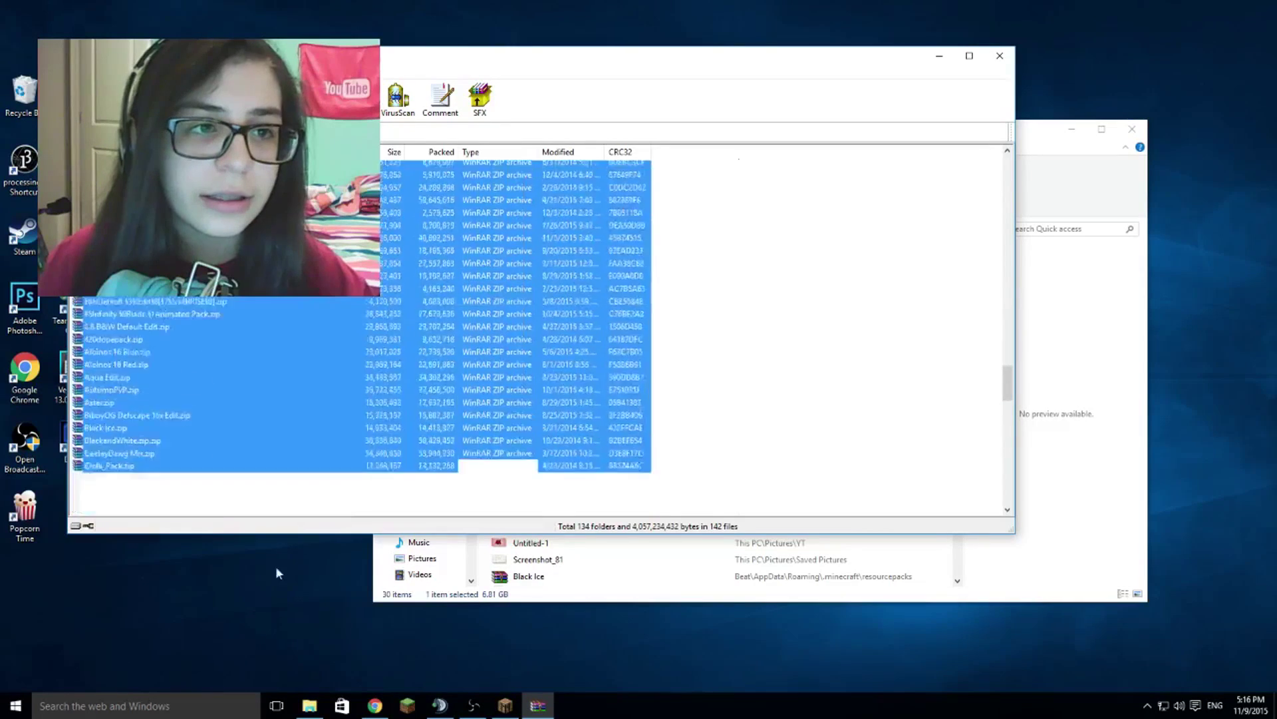
{"action": "left_click", "coordinate": [1000, 55]}
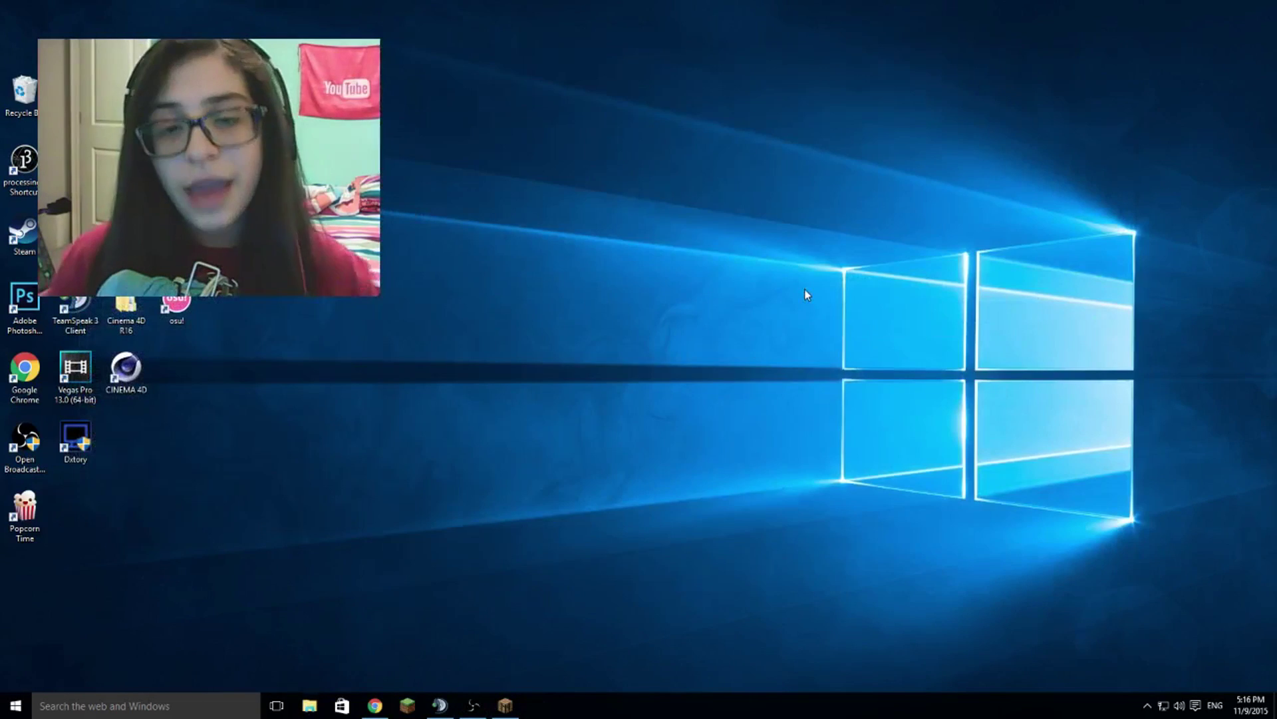